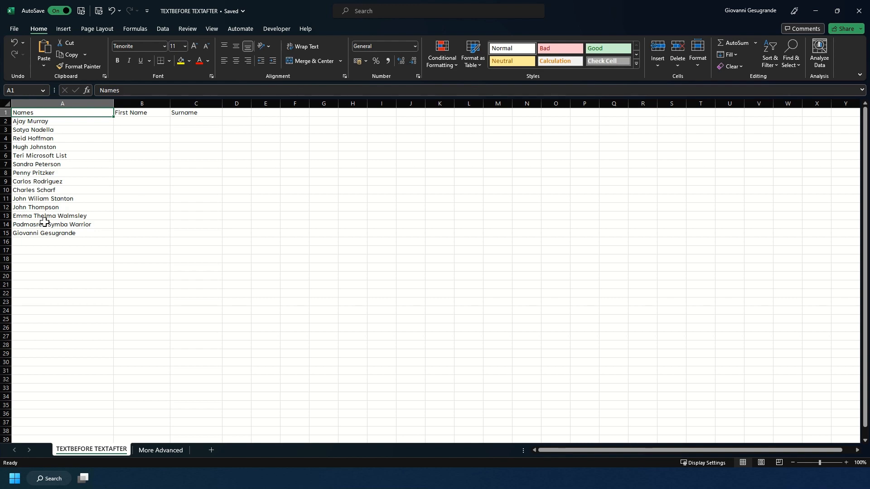
Enter =TEXTBEFORE(A2," ",-1) in B2 to extract the first name from the full name.
left_click(132, 122)
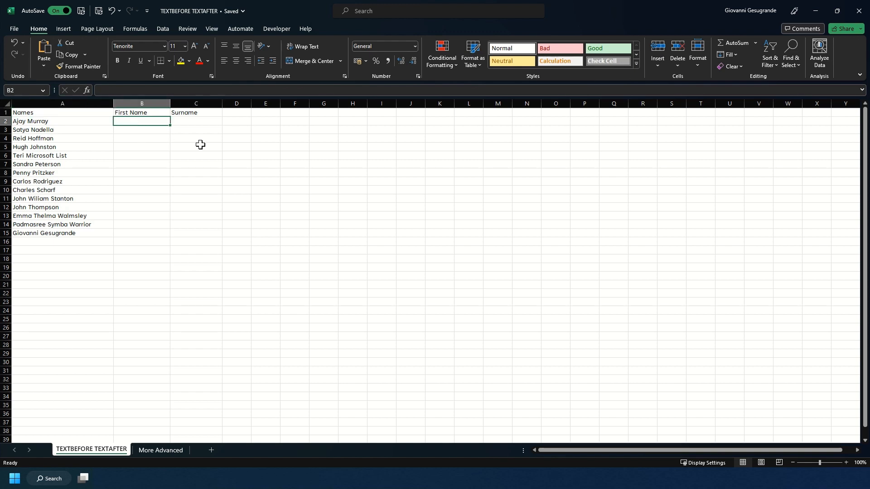
type("=")
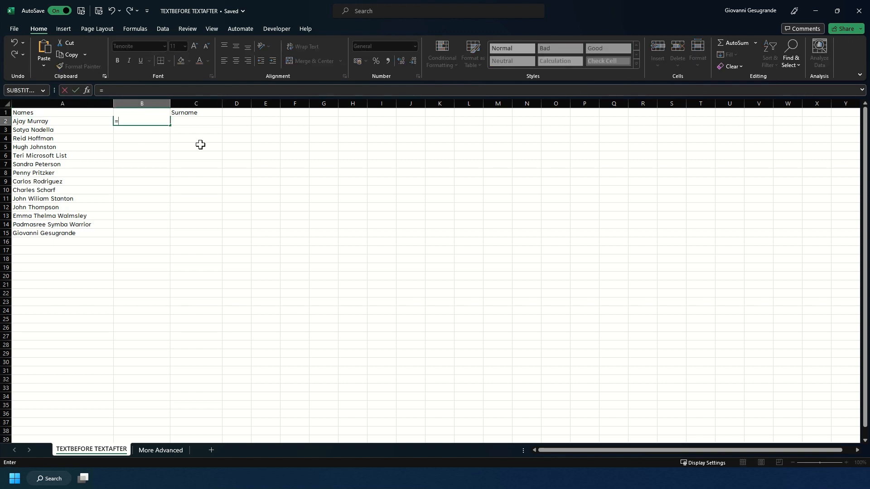
type("TEXTBEF")
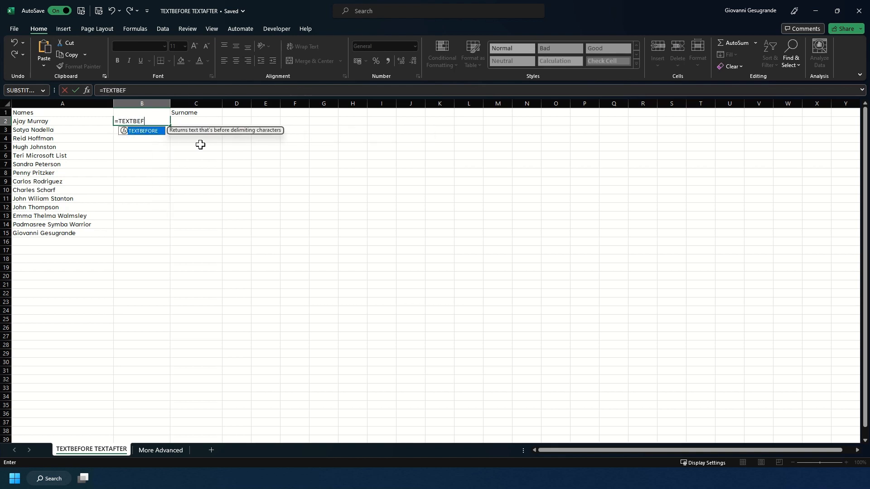
type("ORE(")
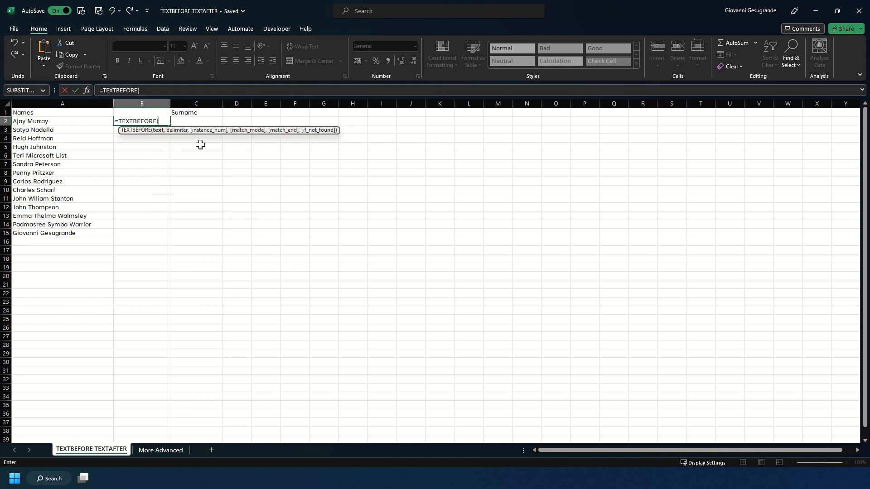
left_click(76, 120)
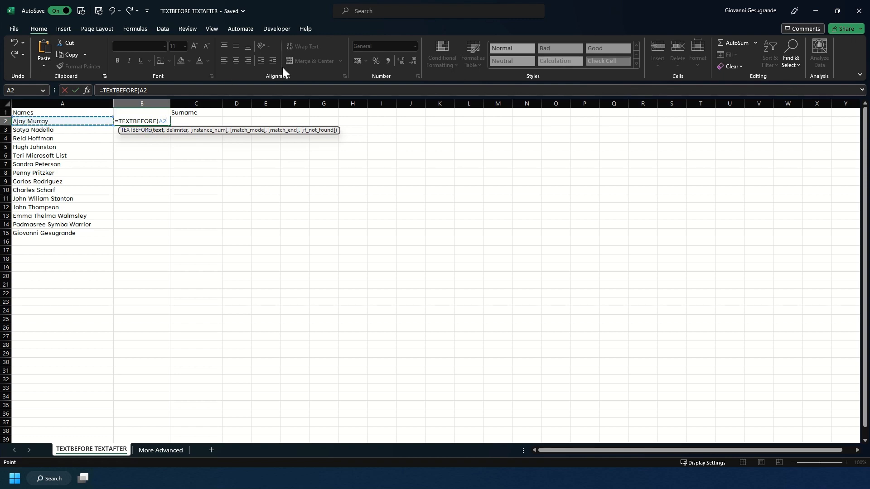
type(",")
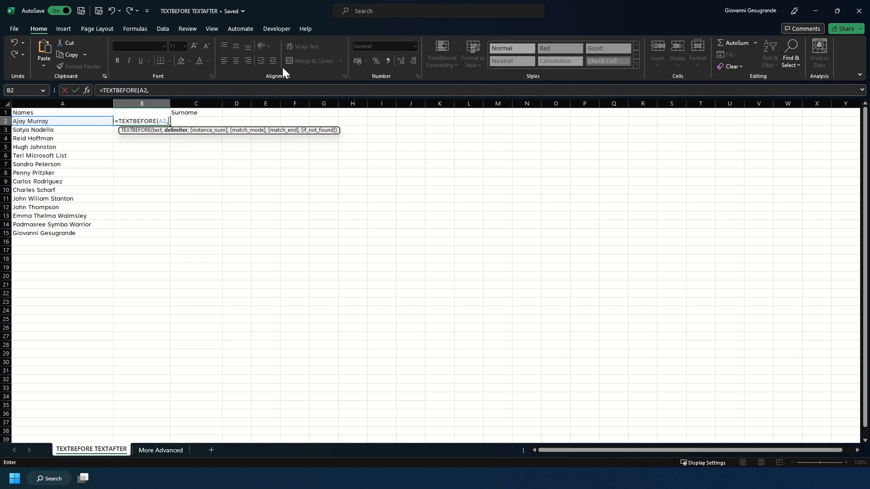
type("\" \"")
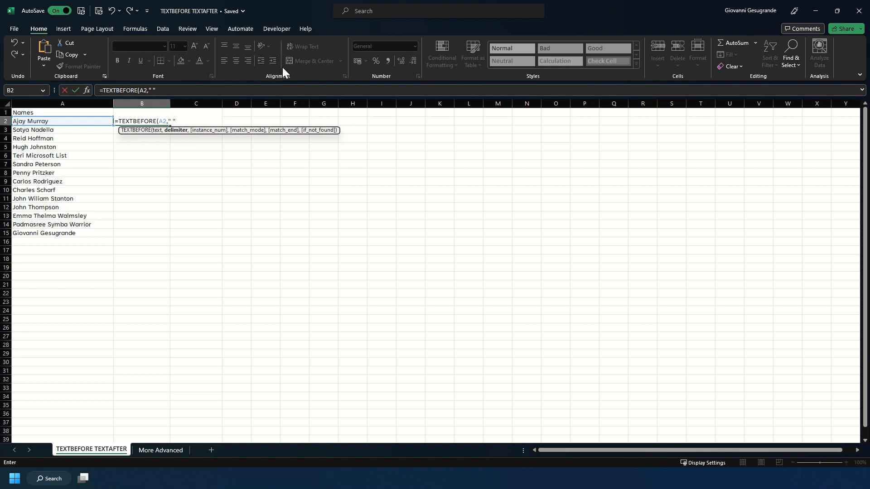
type(",")
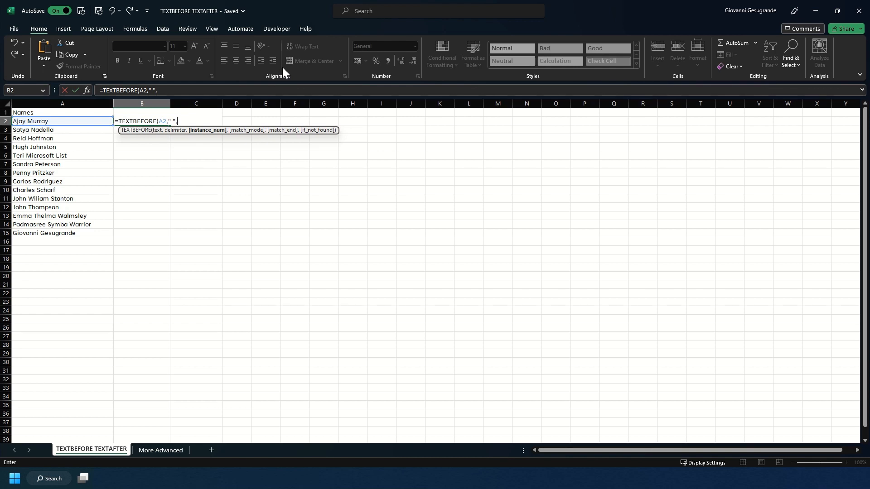
type("-1)")
key("Return")
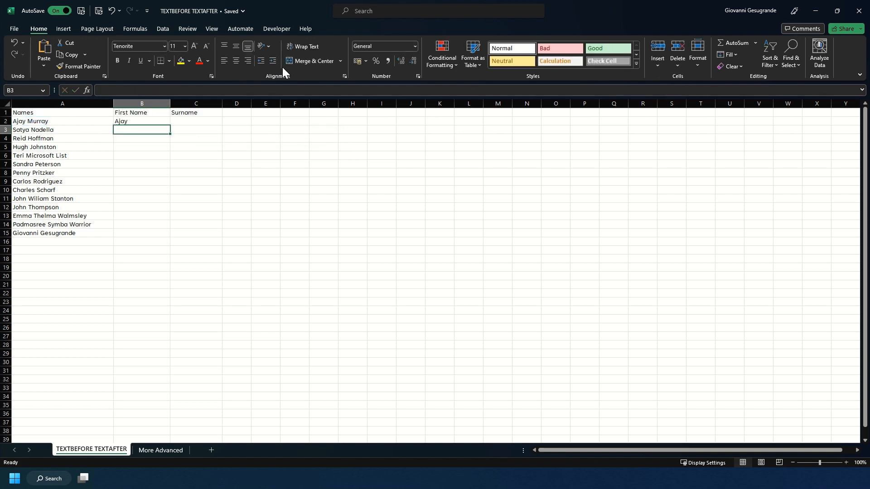
Fill the first-name formula down through row 15 and autofit the width of column B.
left_click(155, 120)
double_click(170, 126)
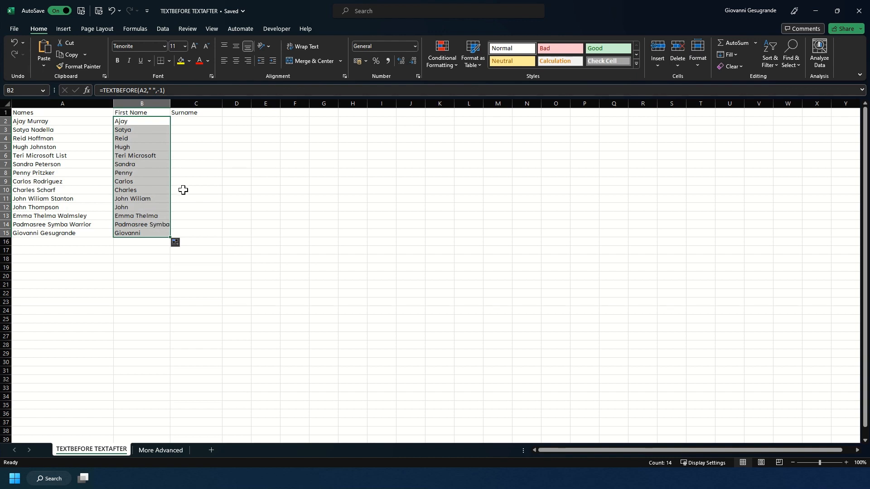
double_click(171, 105)
Enter =TEXTAFTER(A2," ",-1) in C2 for the surname and fill it down through row 15.
left_click(182, 121)
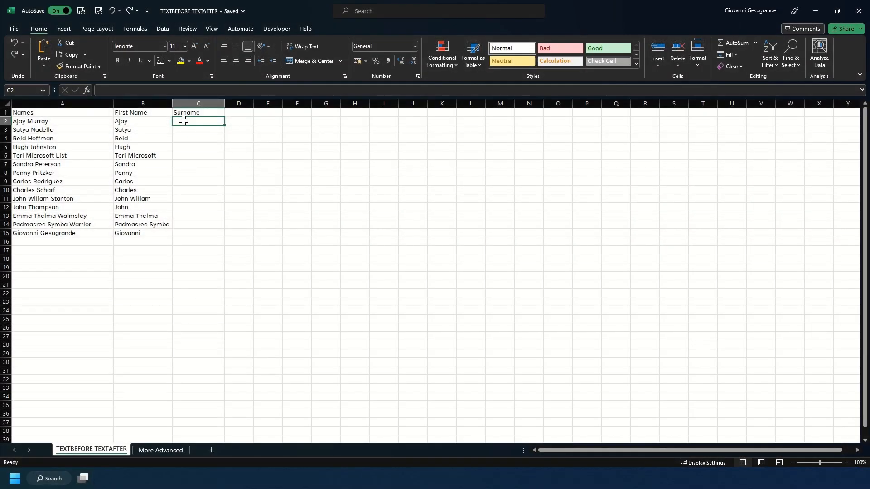
type("=")
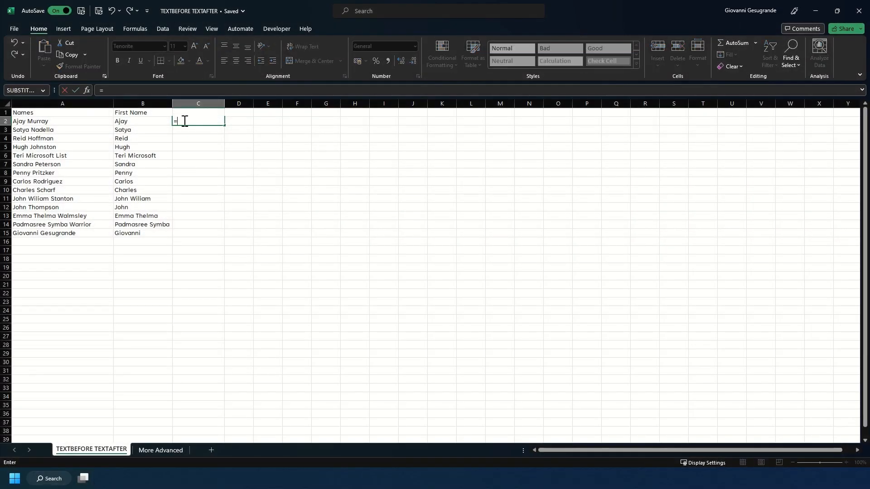
type("TEXTA")
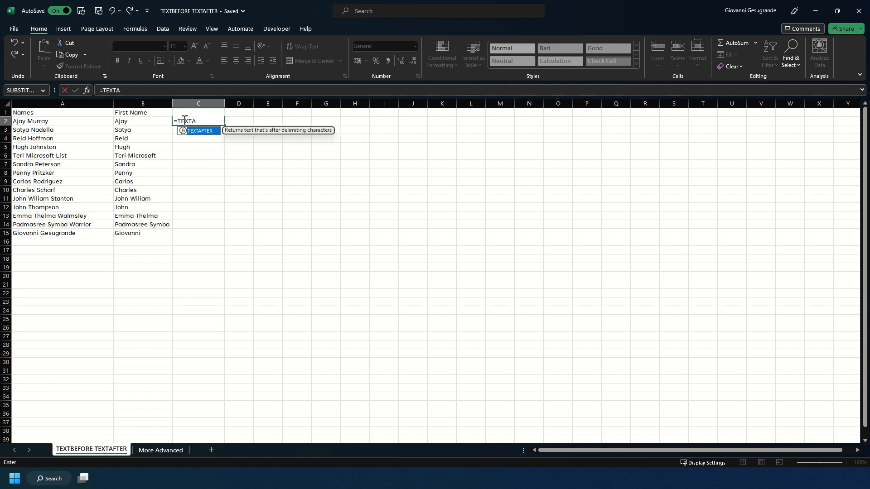
type("FTER(")
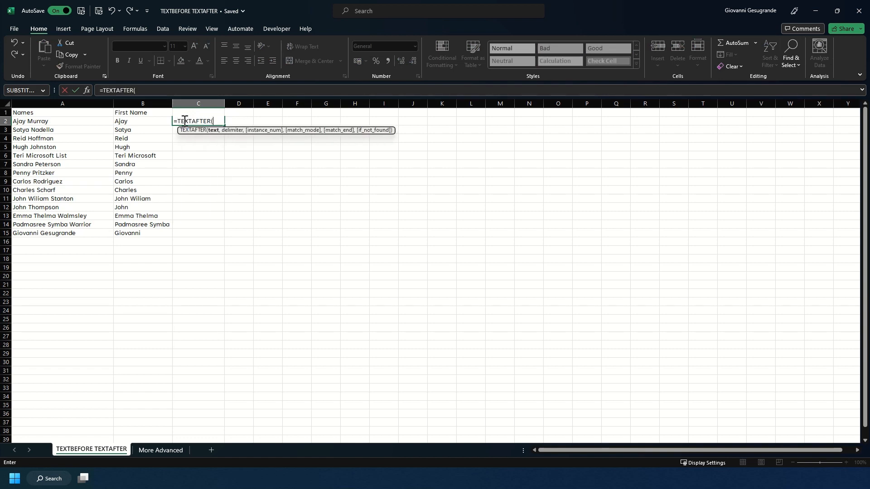
left_click(79, 120)
type(",")
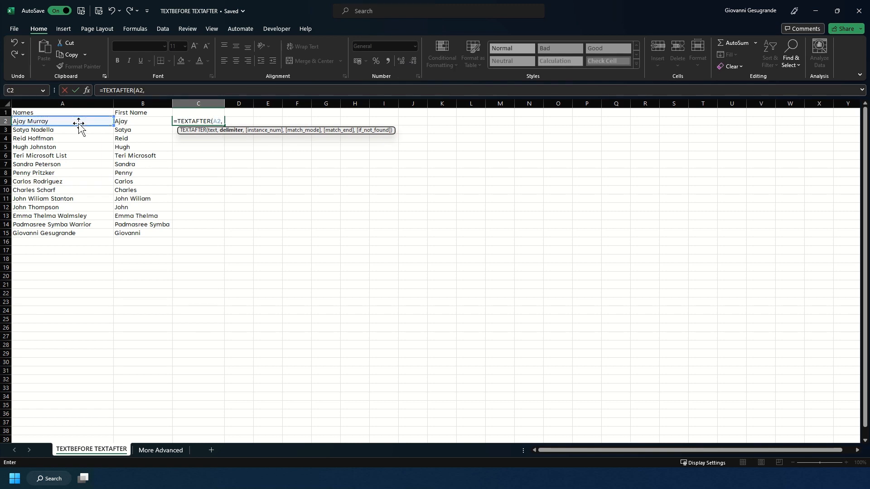
type("\" \",")
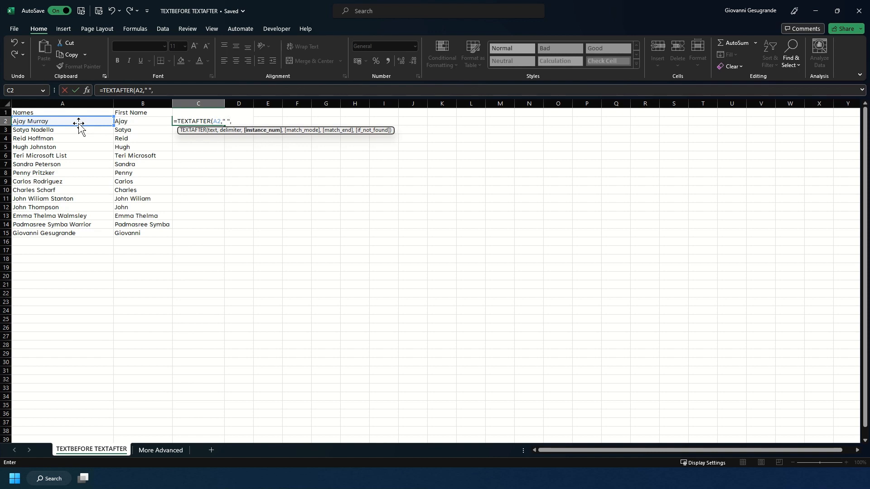
type("-1)")
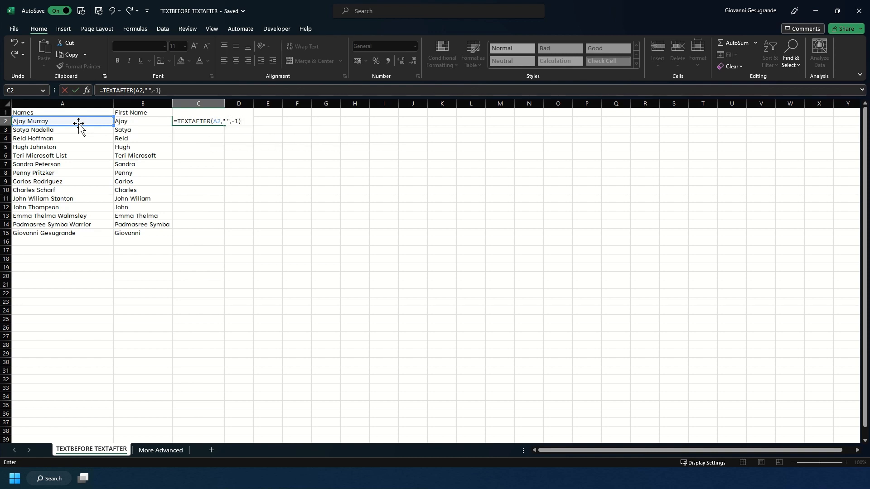
key("Return")
left_click(201, 120)
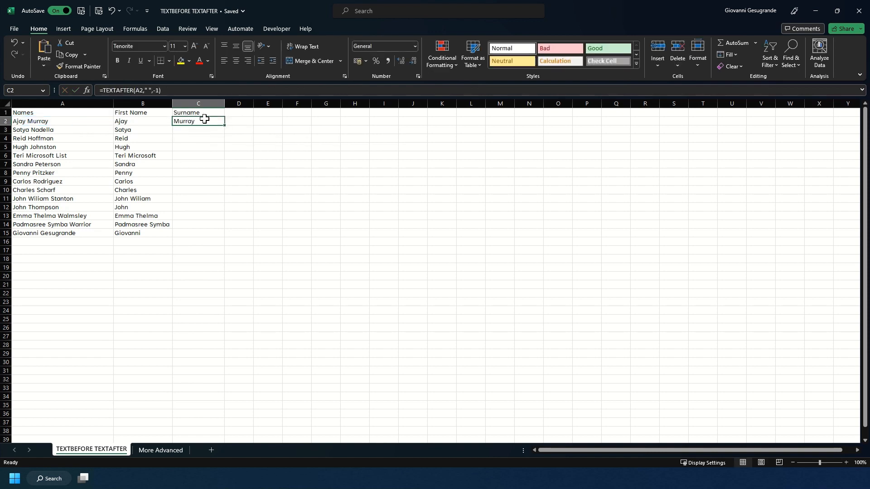
double_click(226, 129)
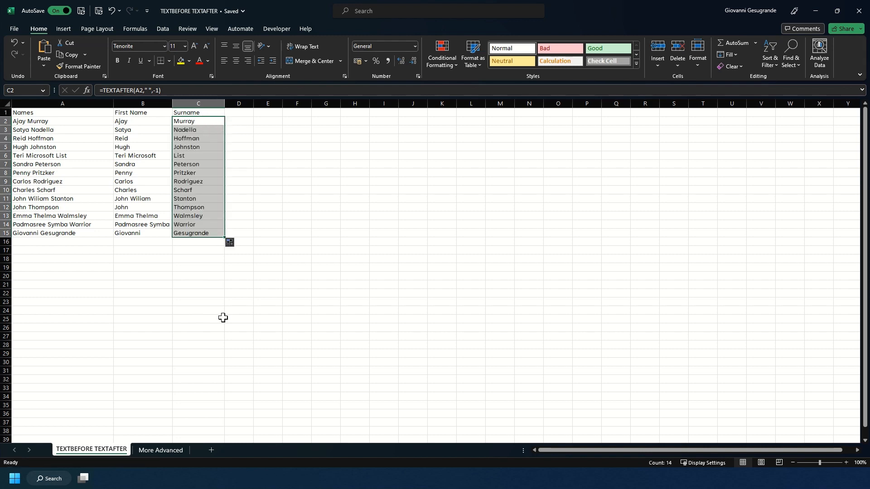
On the More Advanced sheet, enter =TEXTBEFORE(A2,".",-2) in B2 to extract the first name from the email.
key("ctrl+Home")
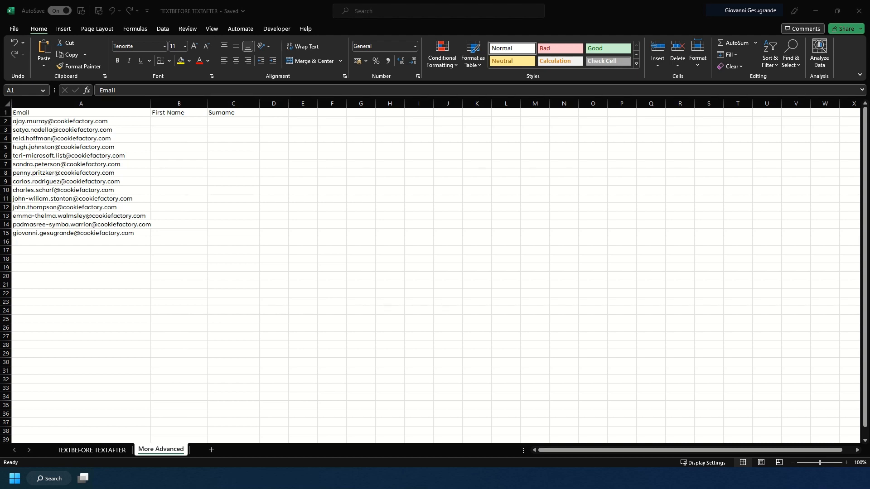
left_click(162, 118)
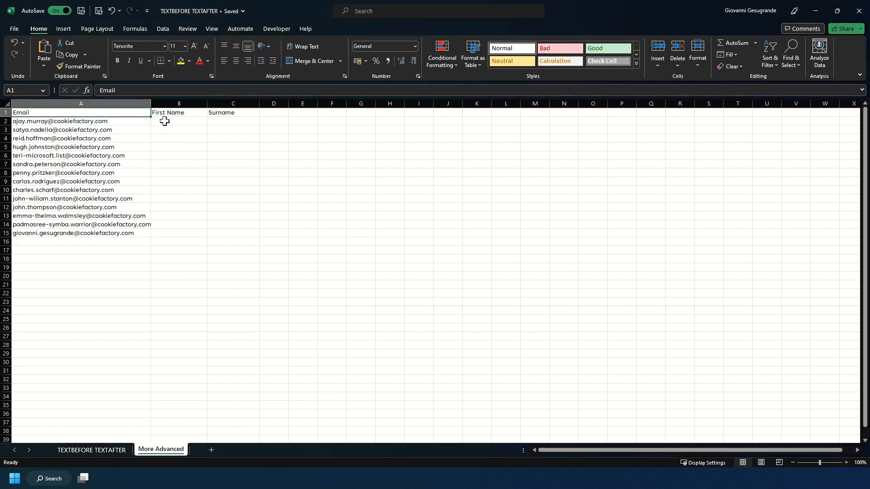
left_click(164, 122)
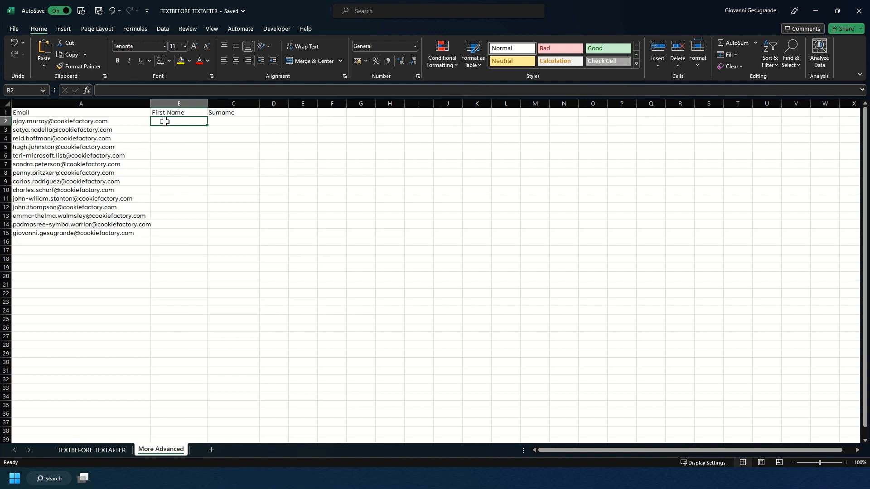
type("=")
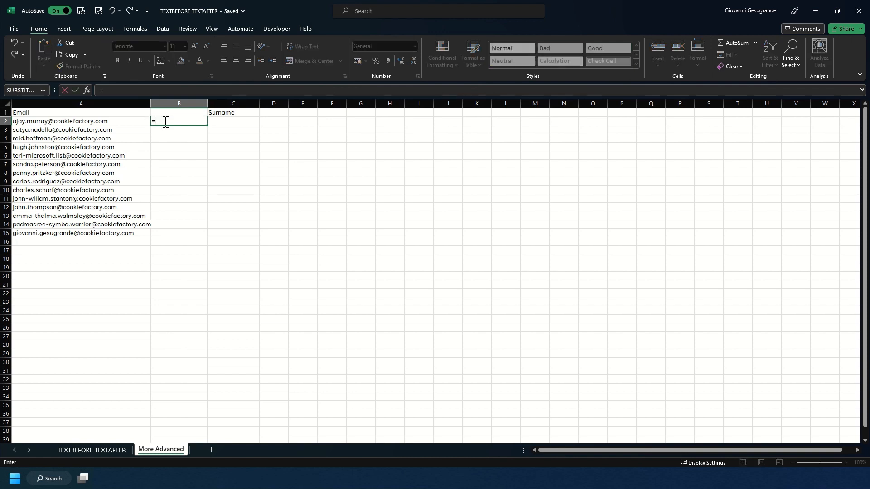
type("TEXT")
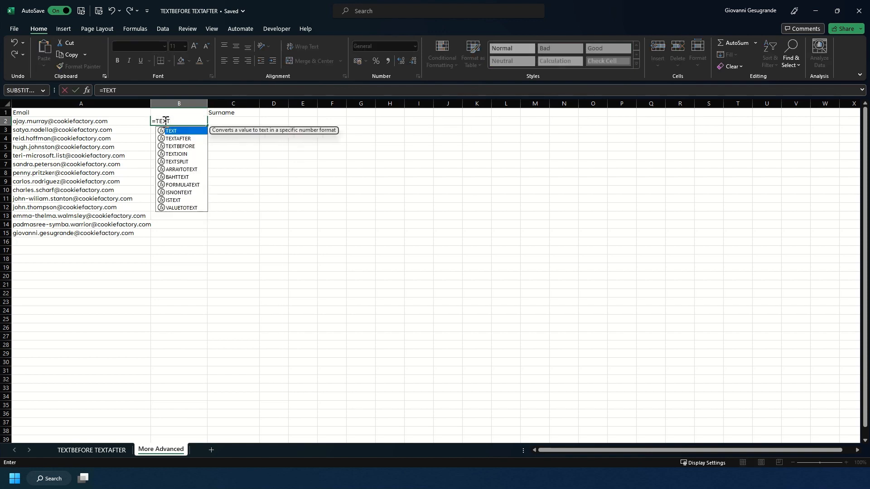
type("BEFORE(")
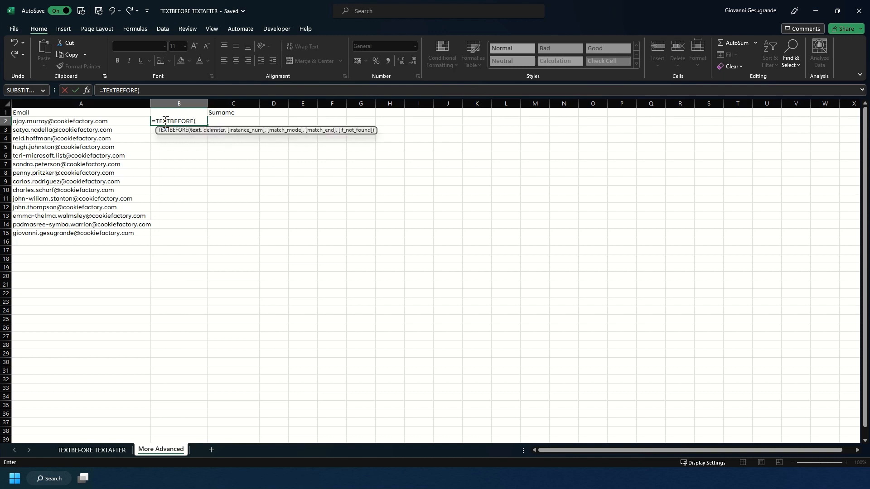
left_click(112, 121)
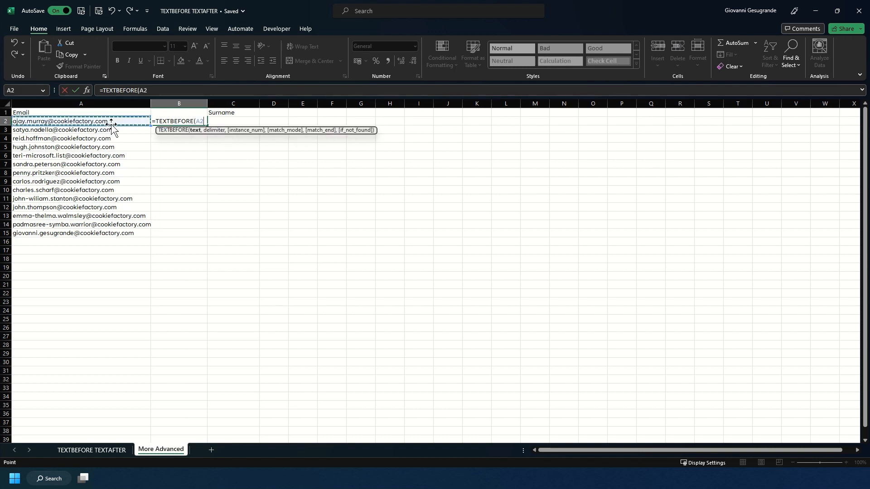
type(",")
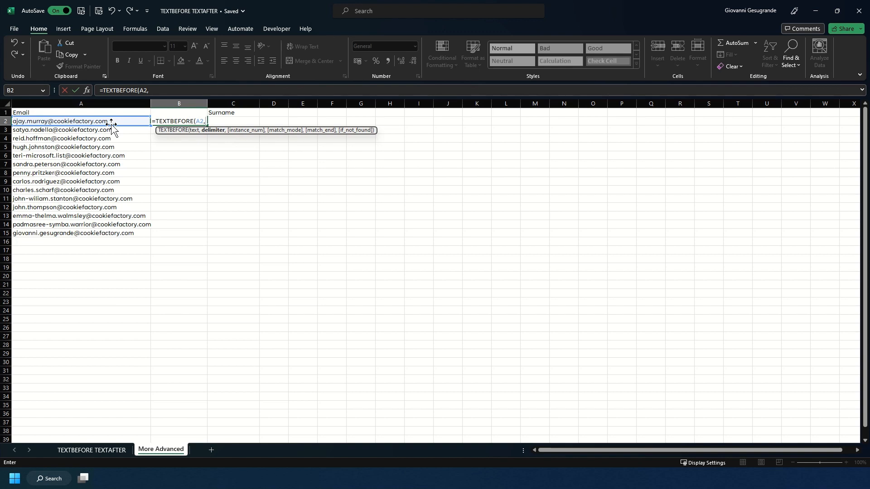
type("\".")
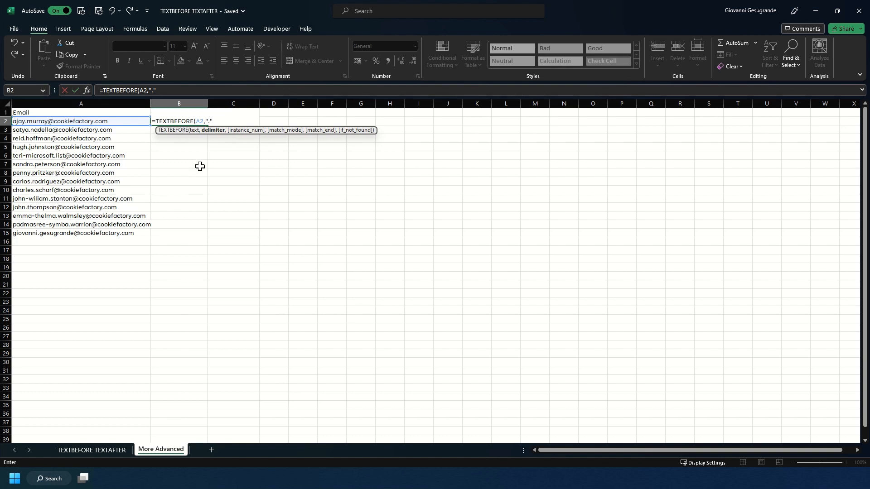
type(",-")
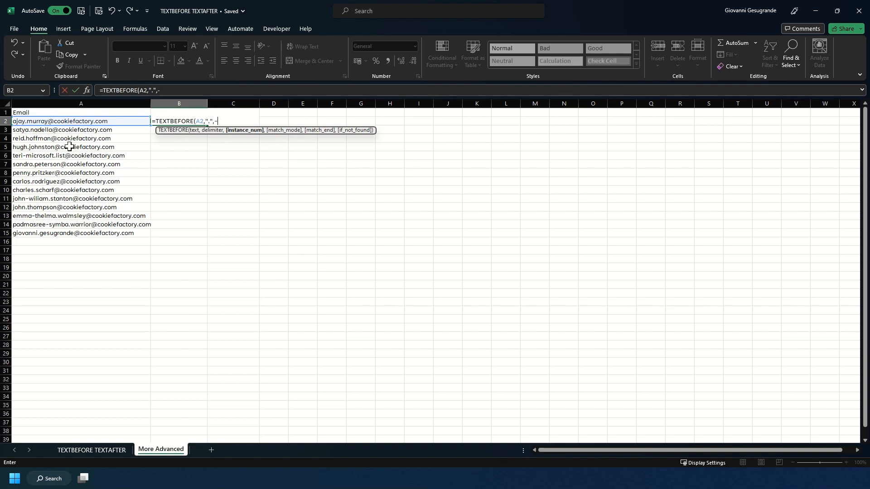
type("2)")
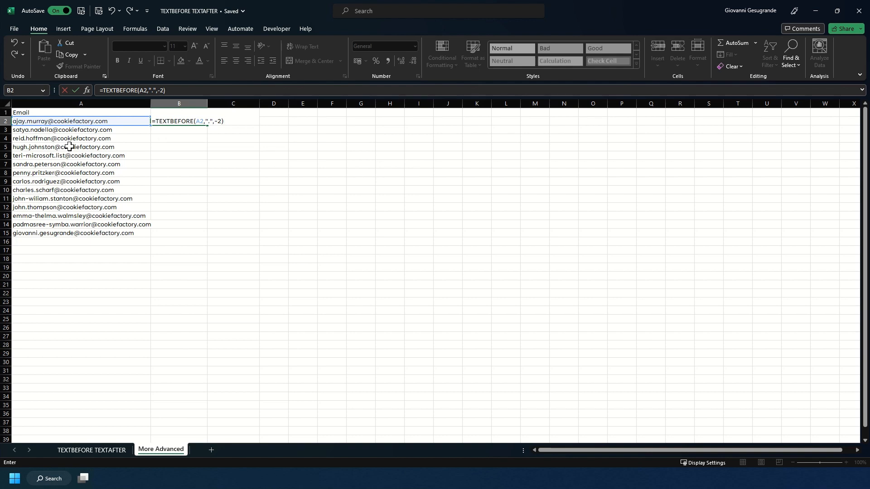
key("Return")
Wrap the first-name formula in B2 in PROPER to capitalise the extracted name.
left_click(176, 121)
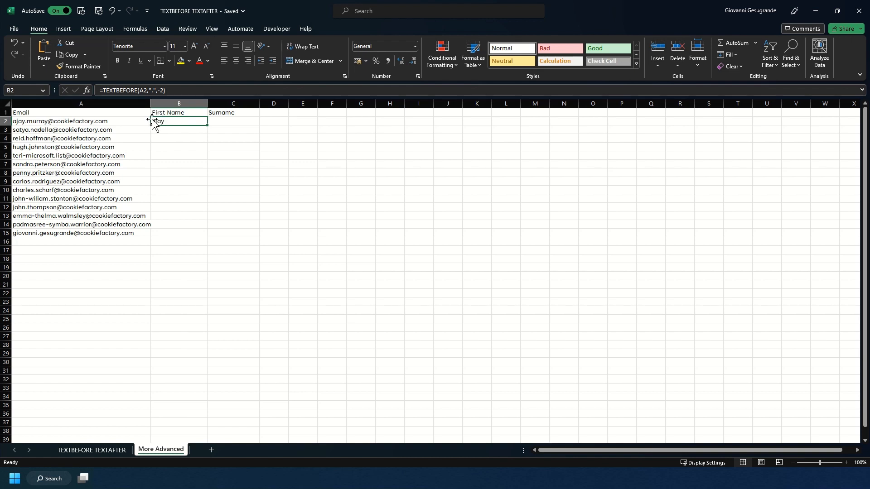
left_click(103, 91)
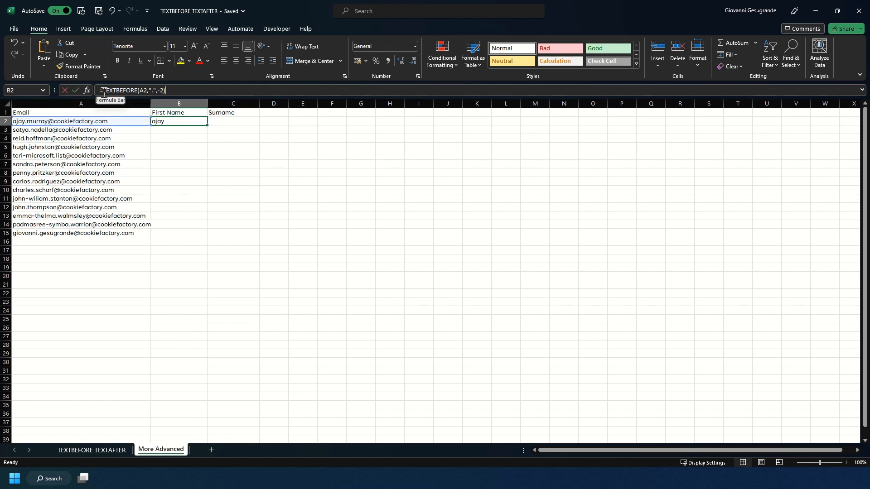
type("PROPER")
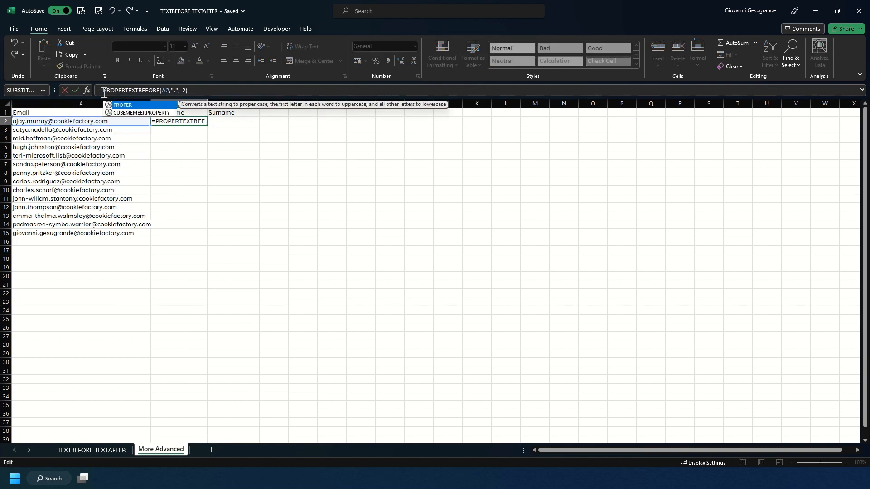
key("Tab")
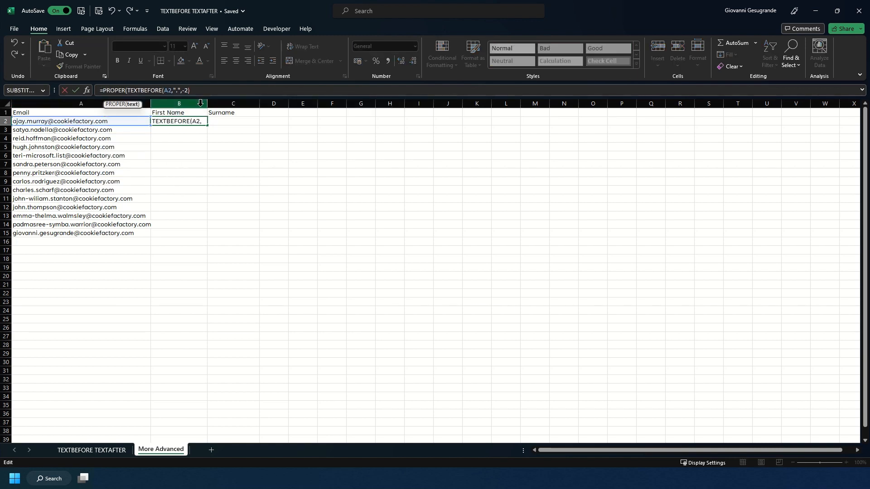
left_click(228, 87)
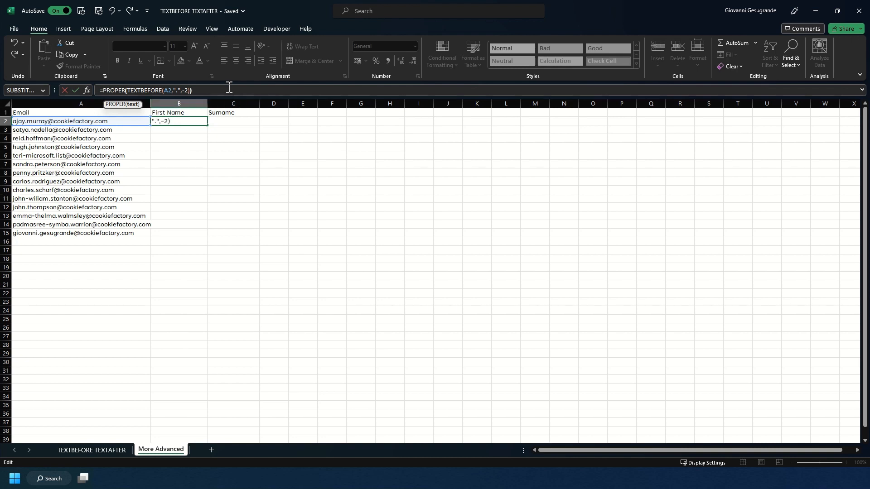
type(")")
key("Return")
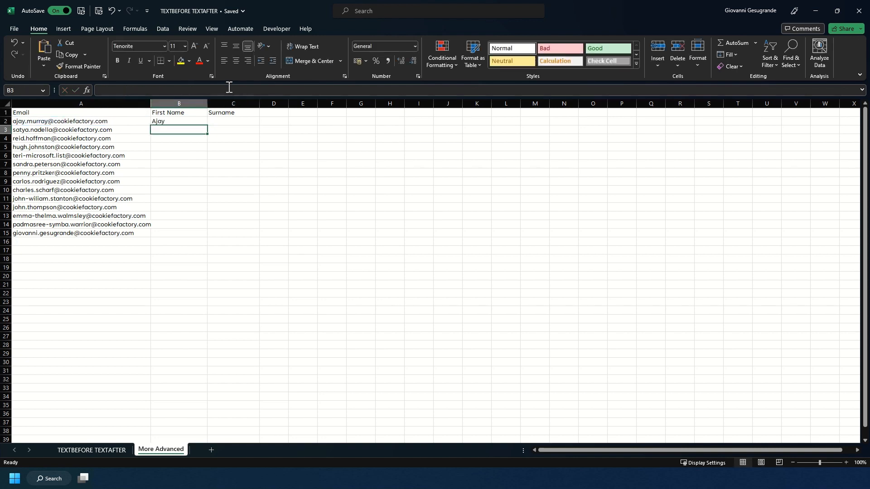
Fill the PROPER first-name formula down through row 15 and autofit the width of column B.
left_click(162, 121)
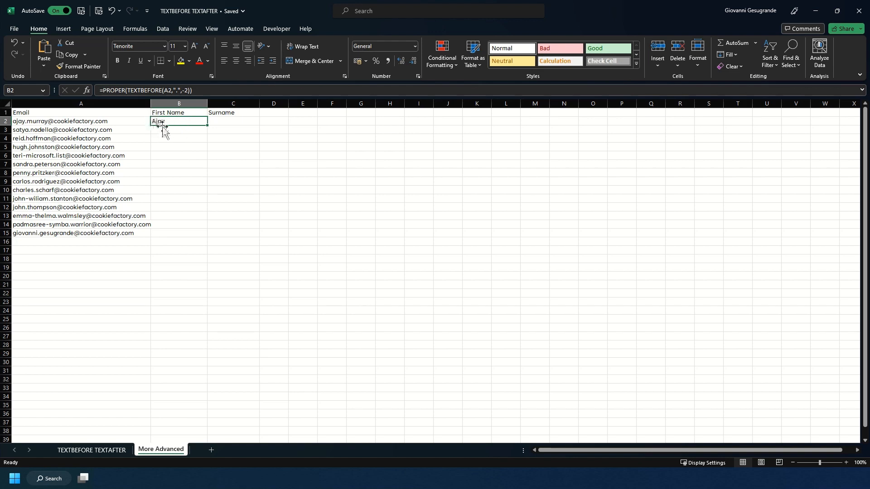
double_click(207, 125)
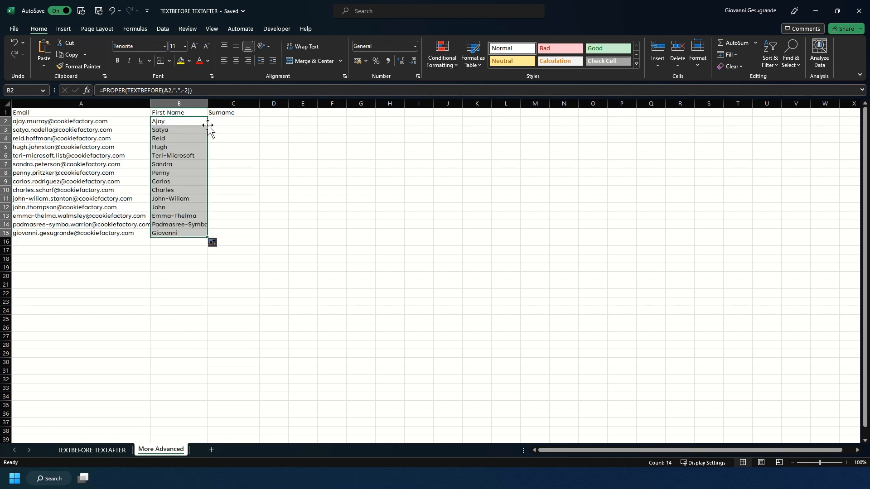
double_click(207, 103)
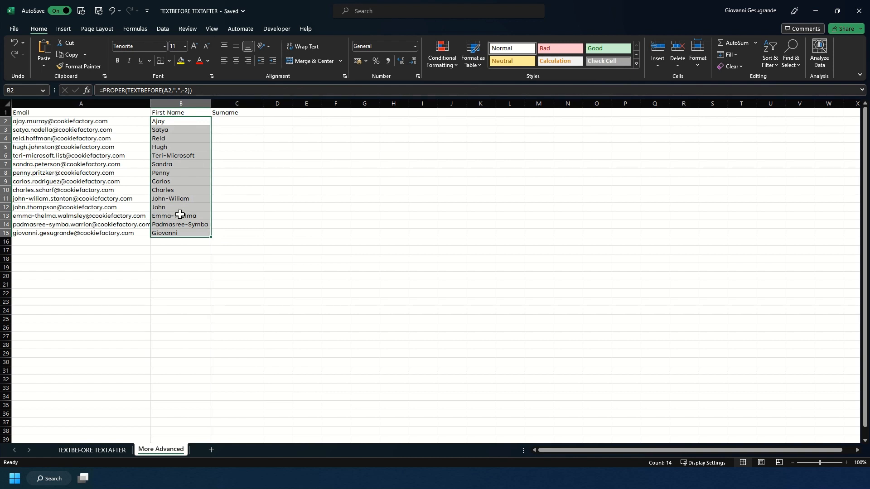
Edit B2 to =SUBSTITUTE(PROPER(TEXTBEFORE(A2,".",-2)),"-"," ") so hyphens in first names become spaces.
left_click(183, 164)
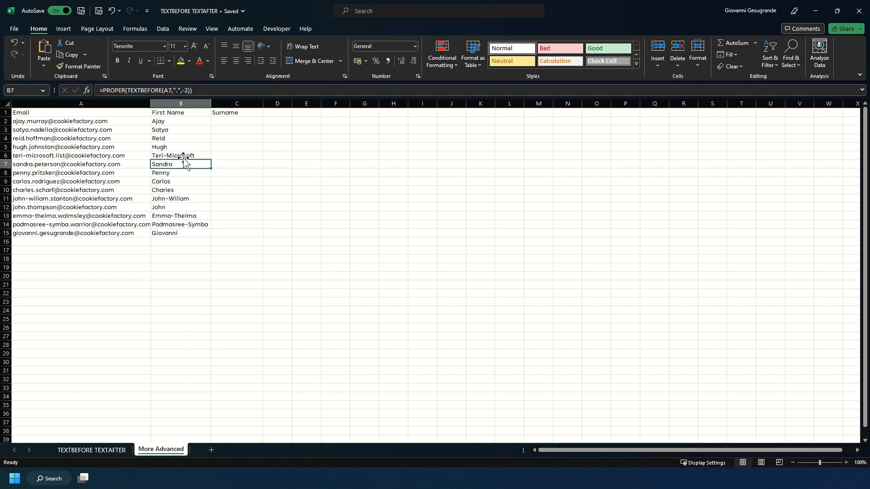
left_click(184, 155)
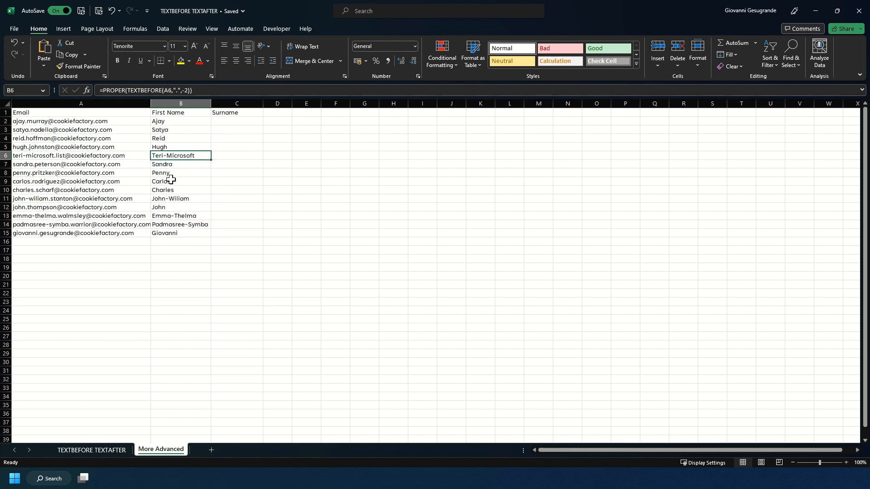
left_click(176, 199)
left_click(190, 215)
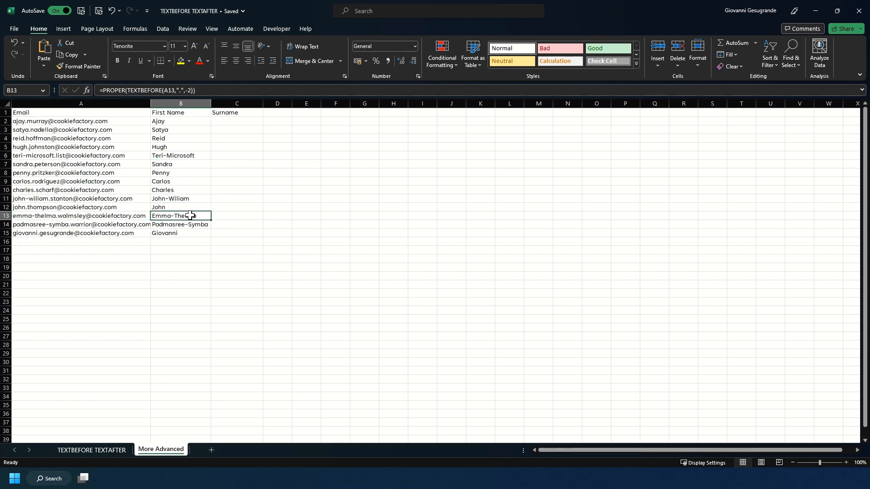
left_click(187, 226)
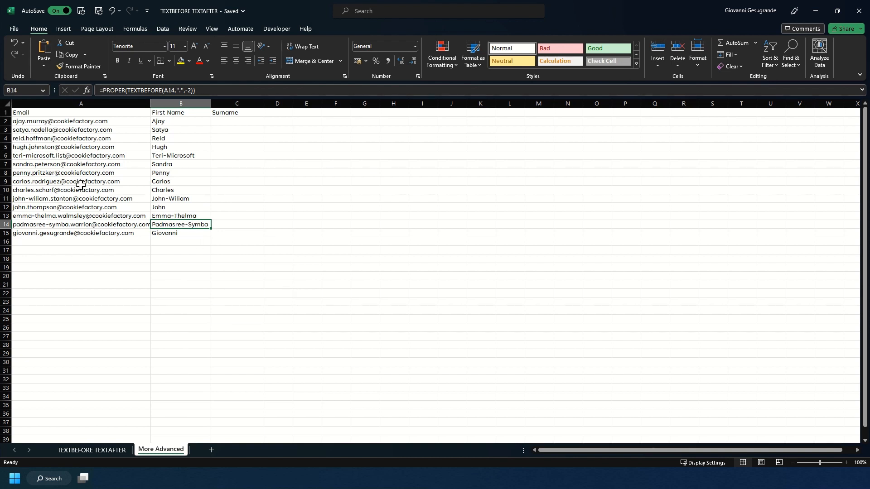
left_click(165, 121)
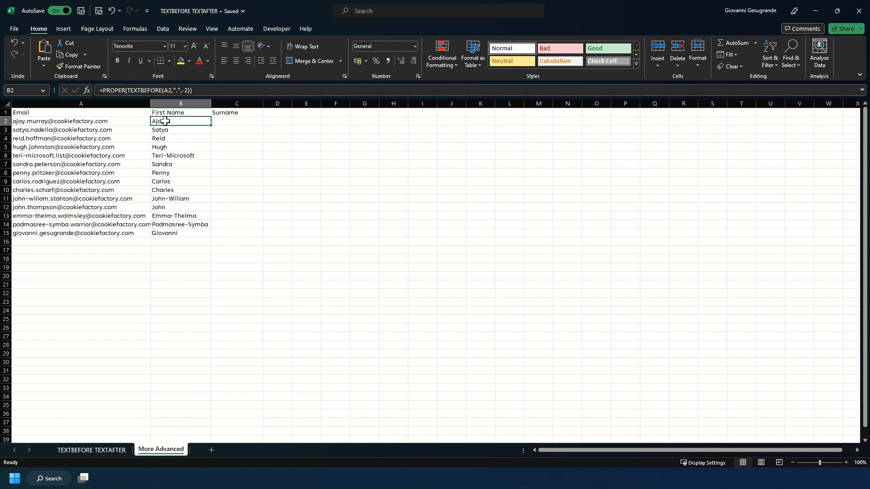
left_click(102, 90)
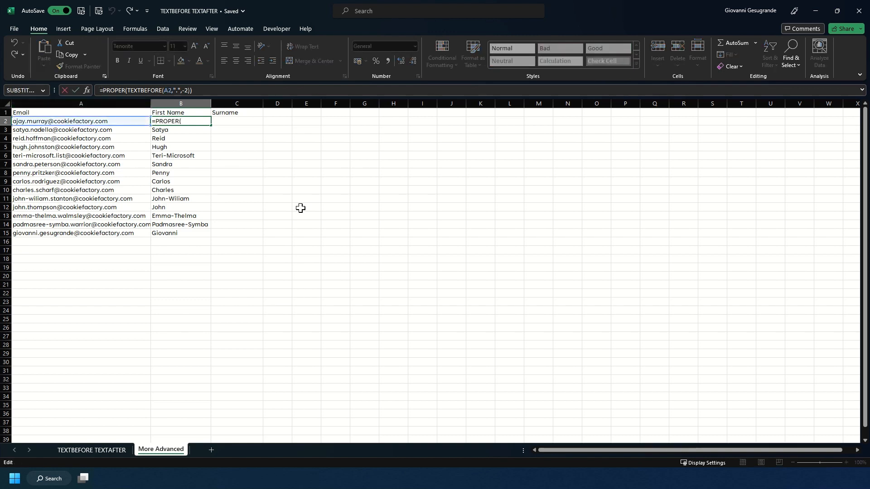
type("SUBS")
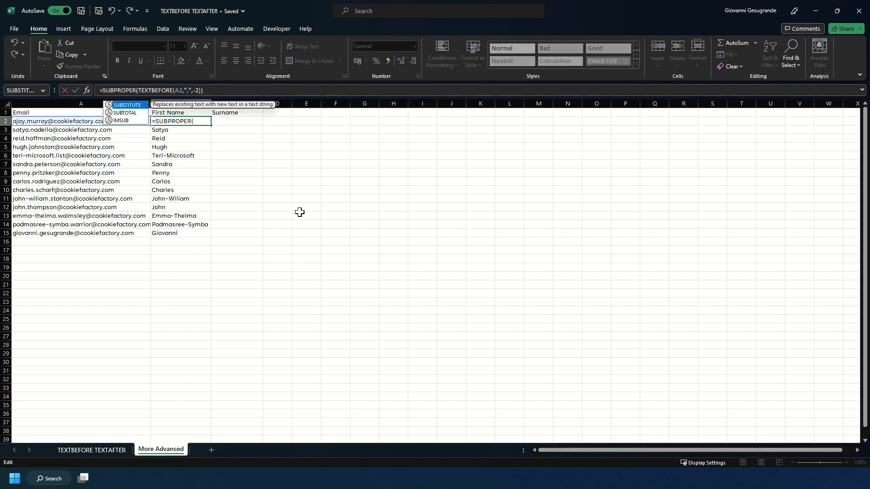
key("Tab")
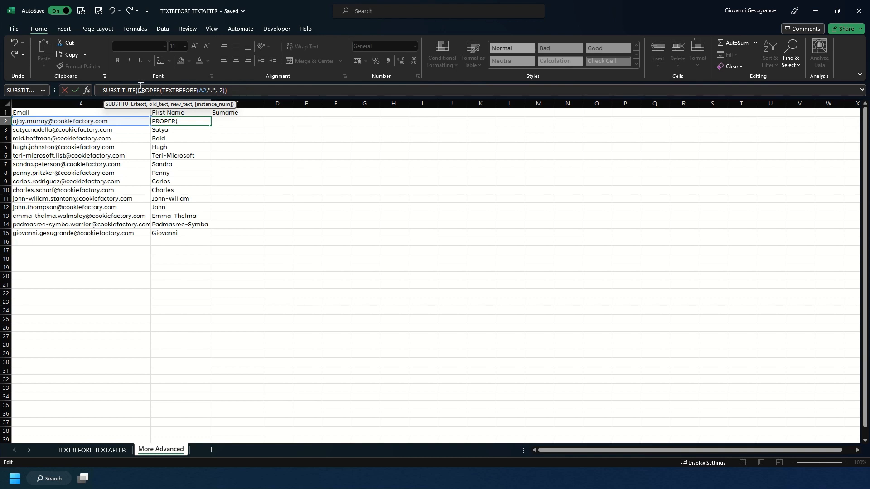
left_click(249, 89)
type(",")
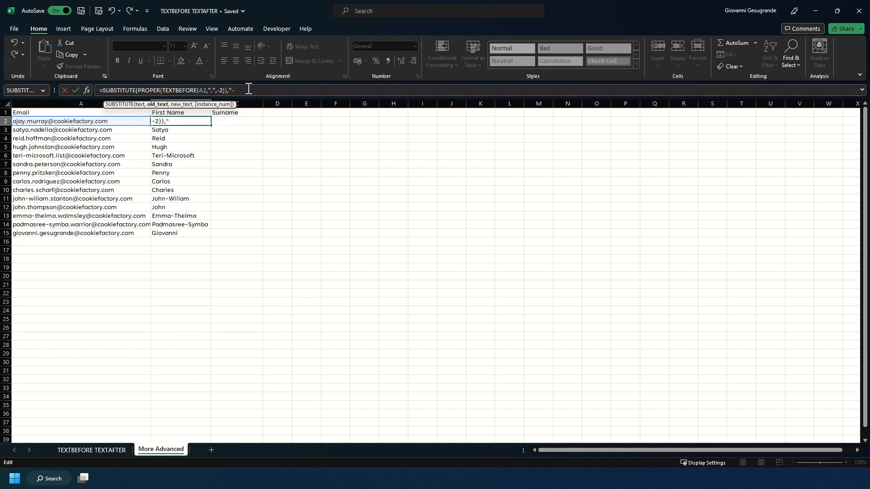
type("-\",")
type("\" \"")
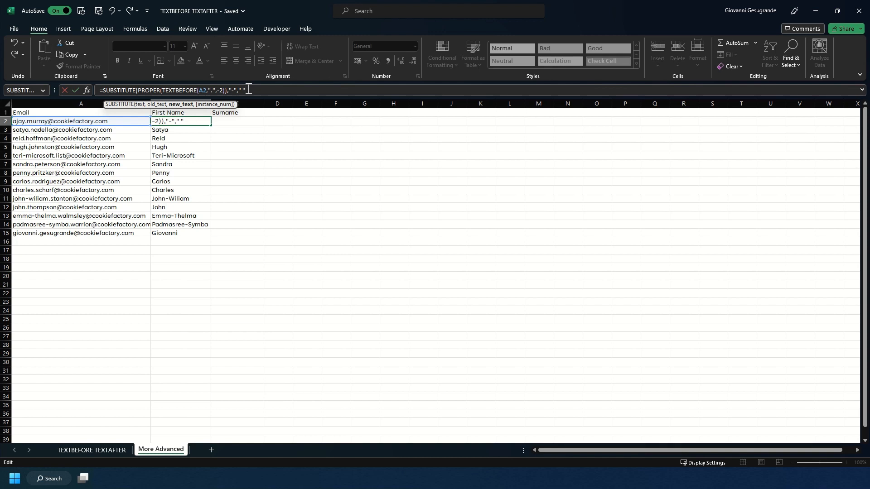
type(")")
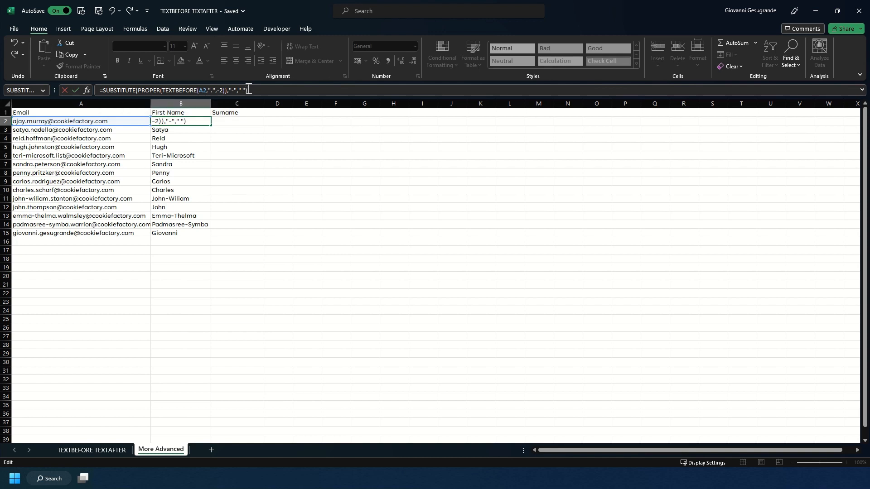
key("Return")
Fill the SUBSTITUTE first-name formula down through row 15.
left_click(188, 122)
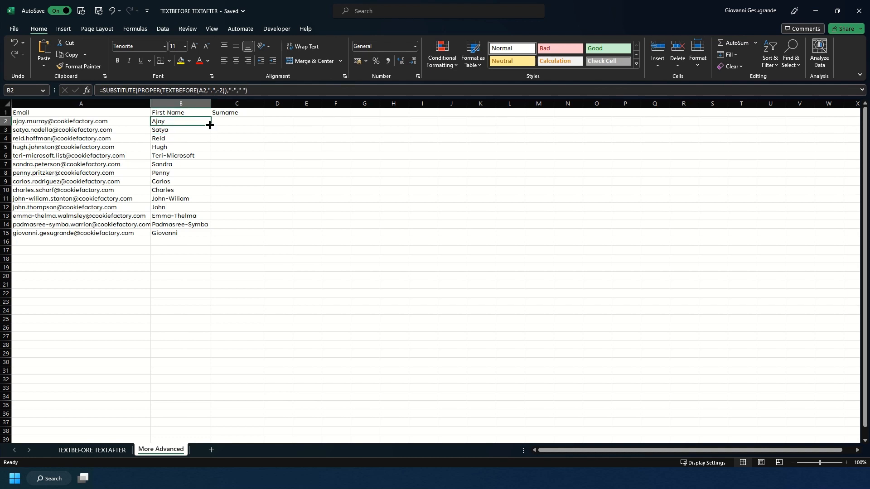
double_click(209, 125)
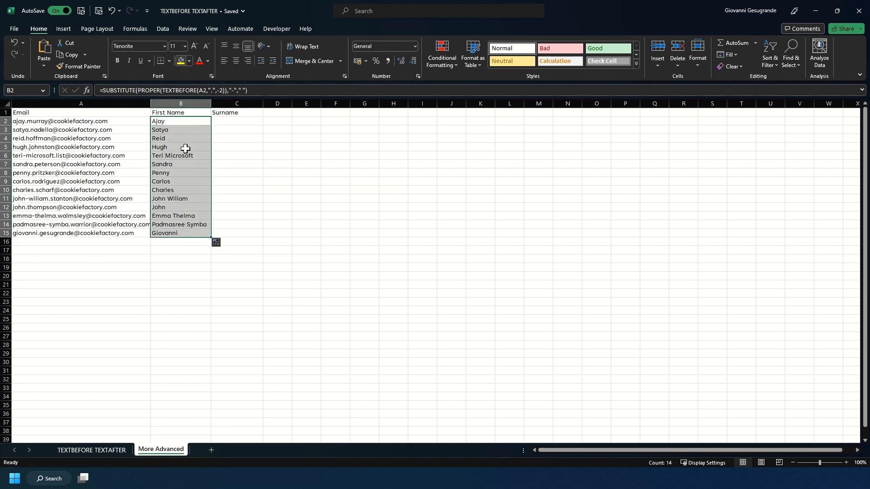
left_click(186, 114)
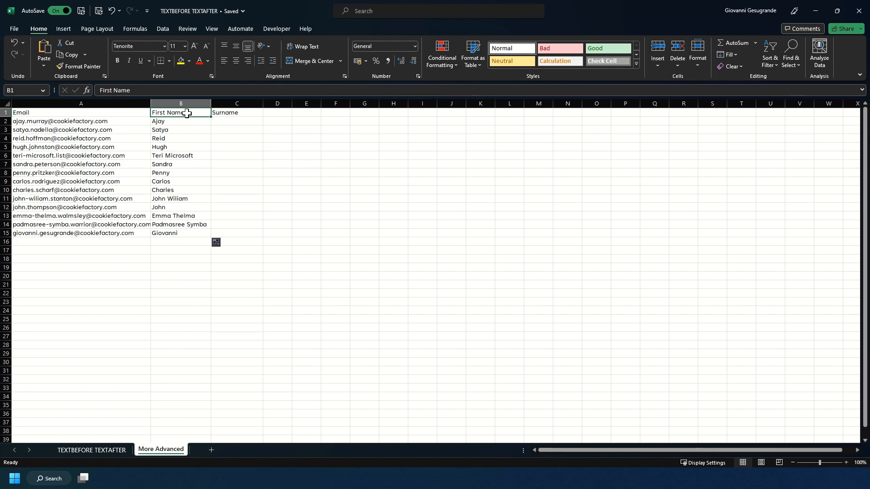
Enter =TEXTAFTER(A2,".",-2) in C2 to start extracting the surname from the email.
left_click(218, 122)
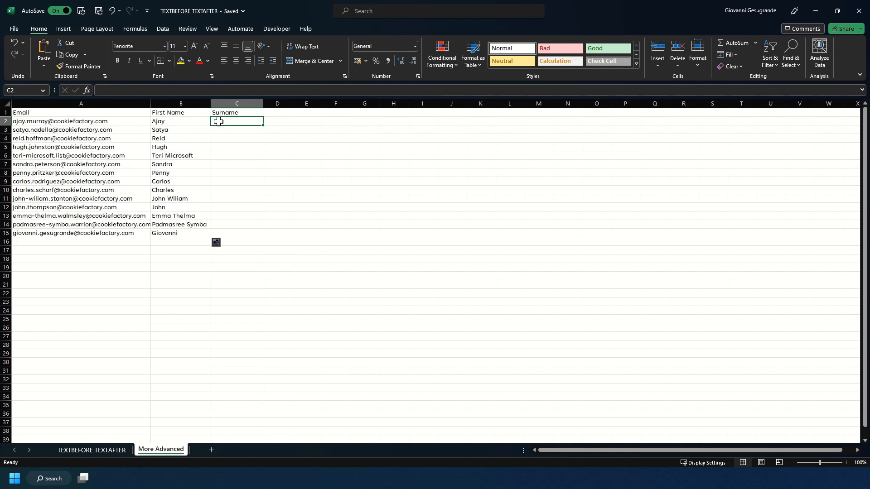
type("=")
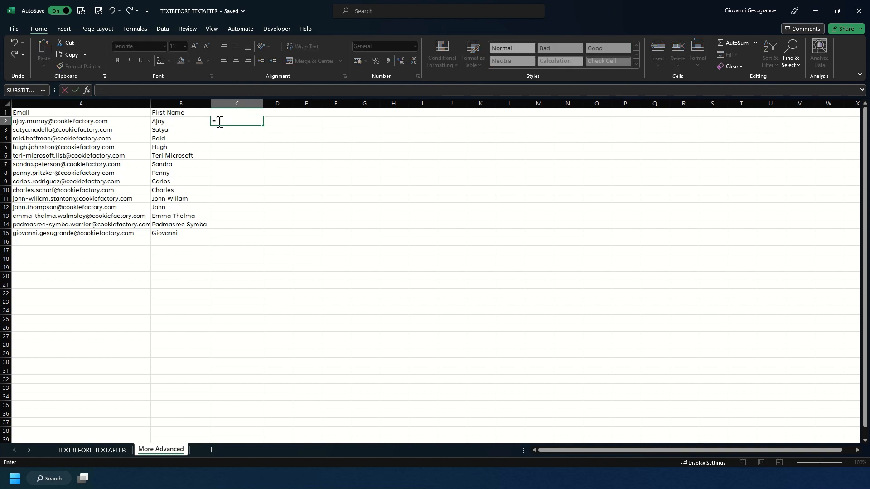
type("TEXTAF")
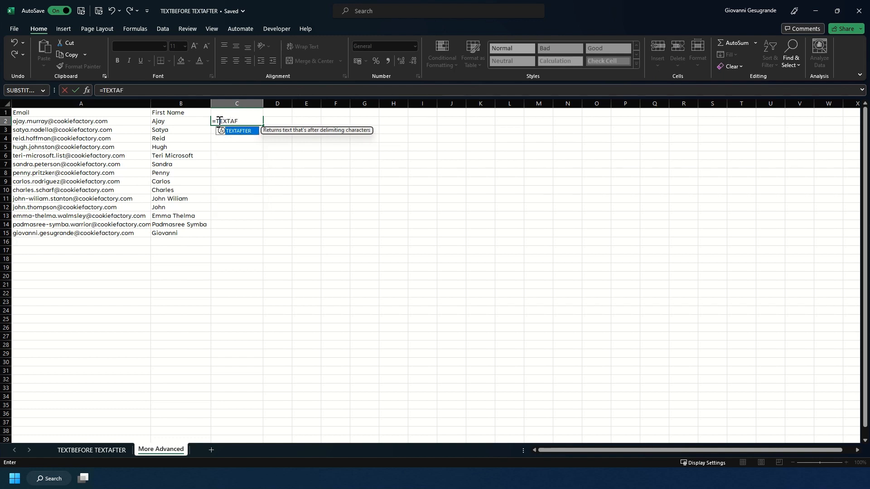
type("TER(")
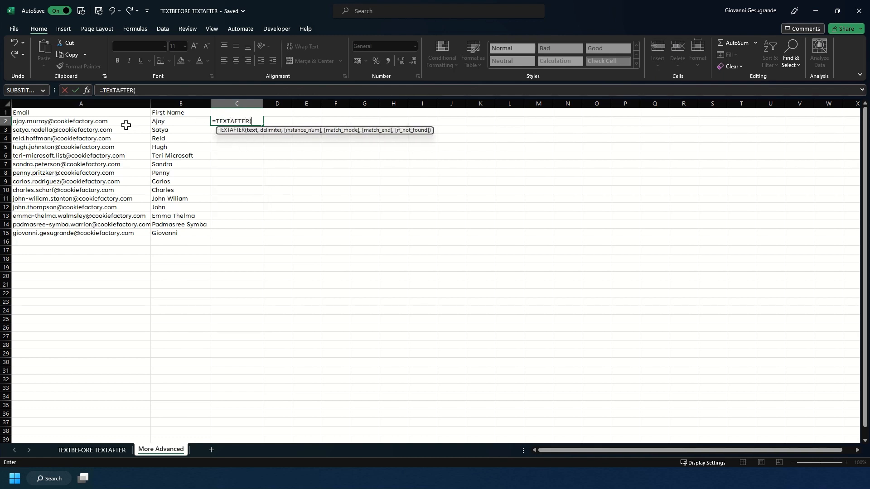
left_click(105, 123)
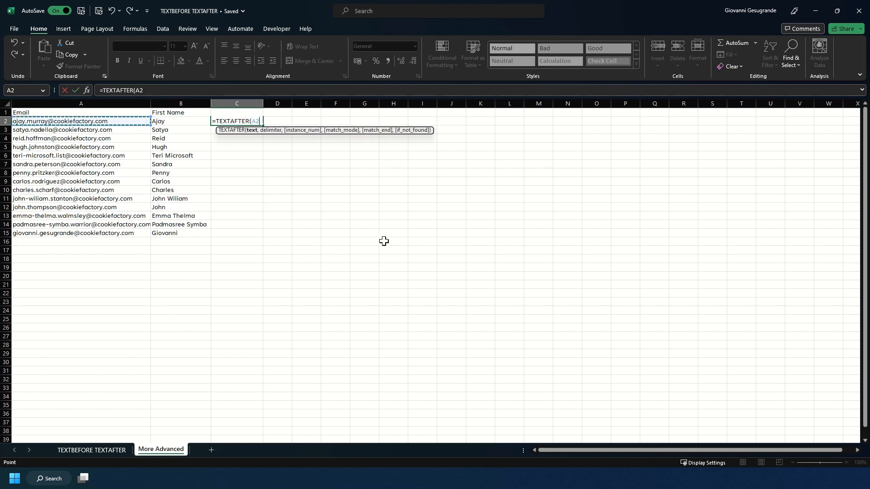
type(",")
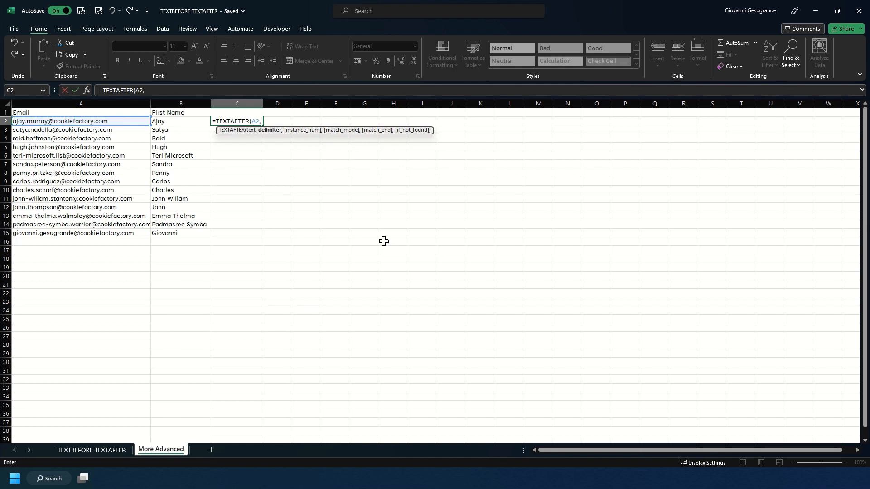
type("\".\",-2)")
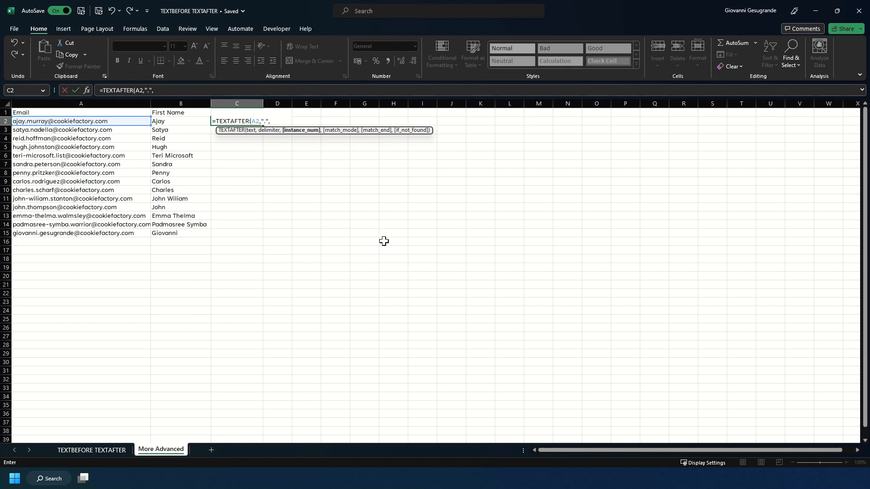
key("Return")
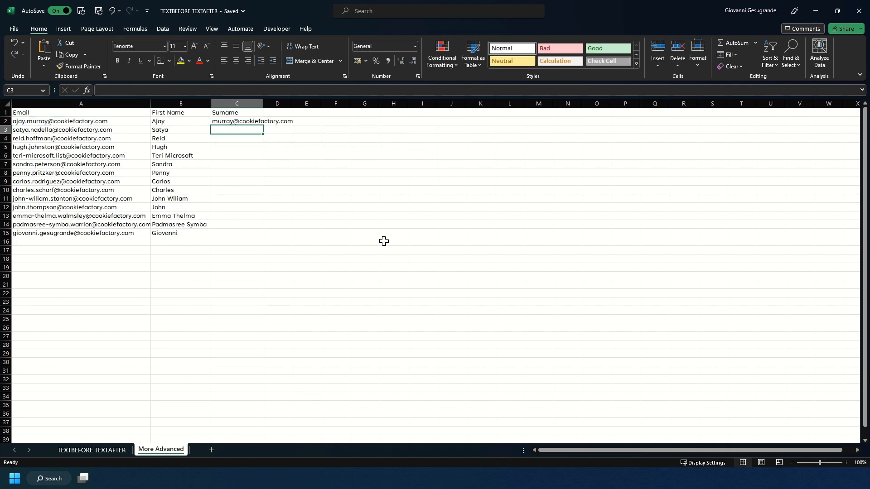
Fill the surname formula down through row 15, then undo the fill.
left_click(260, 123)
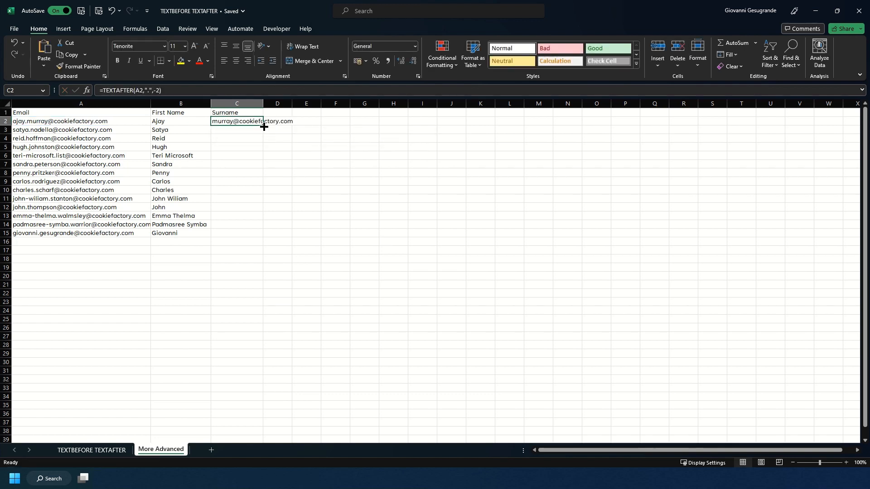
double_click(261, 124)
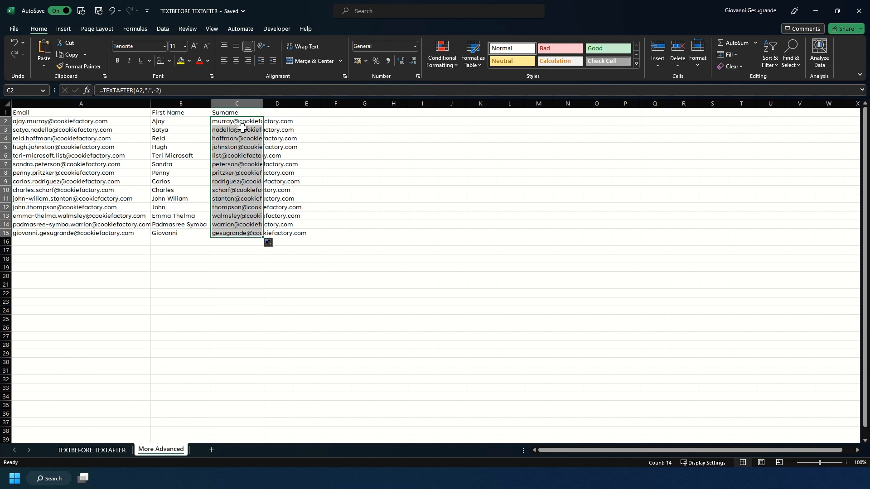
key("ctrl+z")
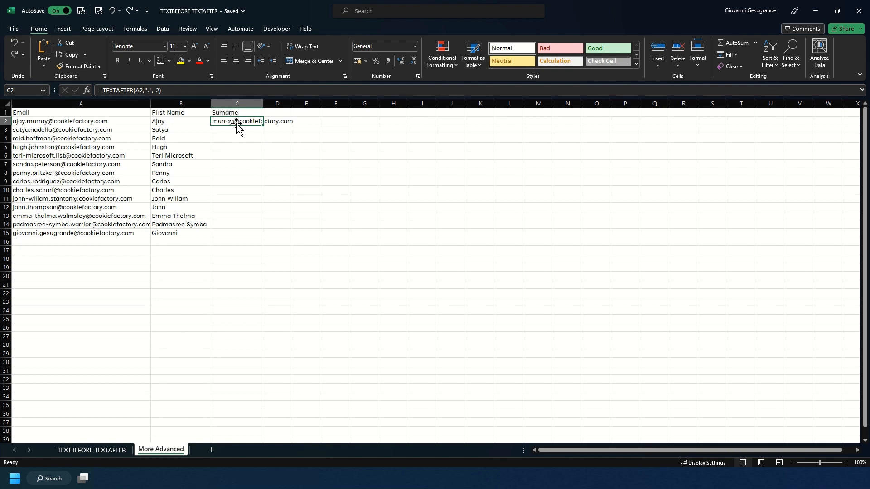
left_click(104, 91)
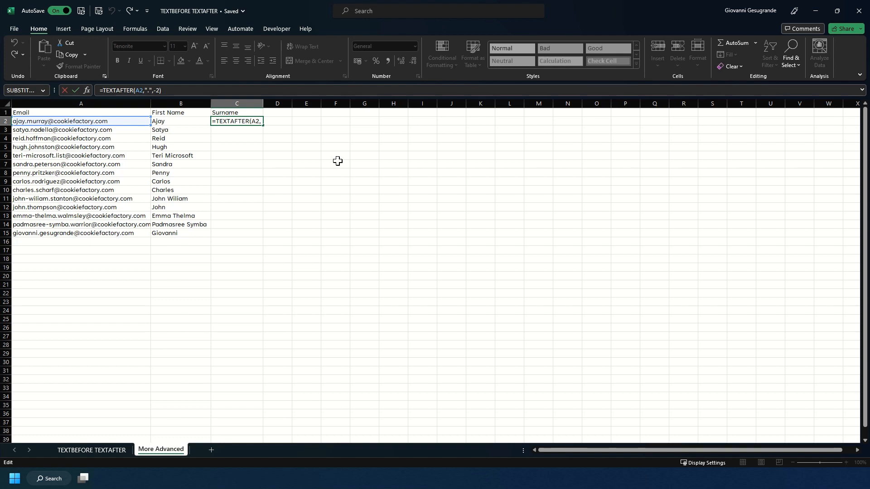
type("TEXTBEFORE(")
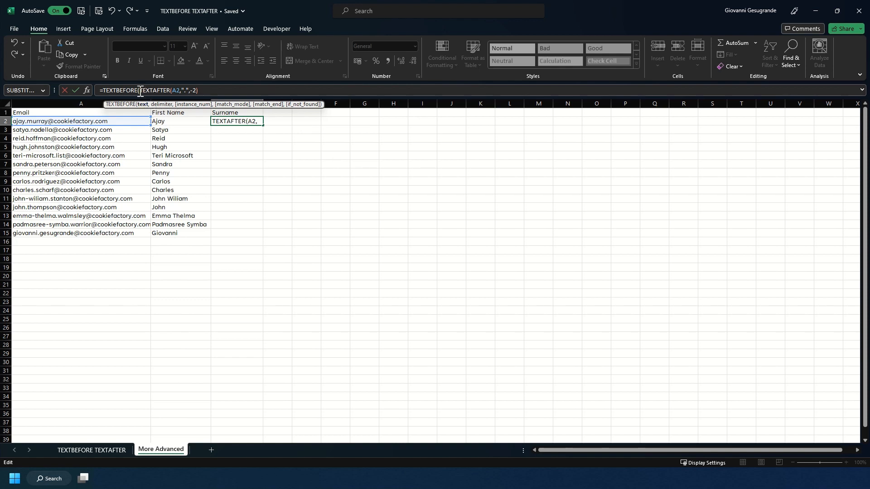
left_click_drag(140, 91, 209, 91)
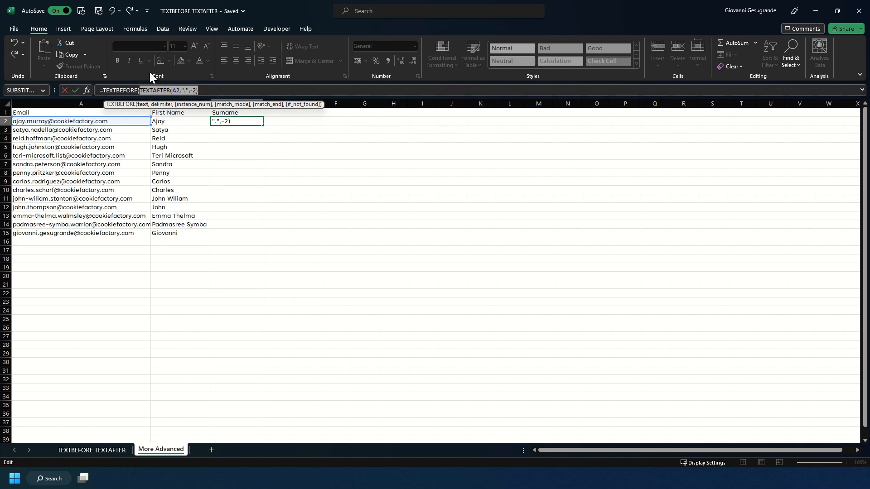
left_click(220, 92)
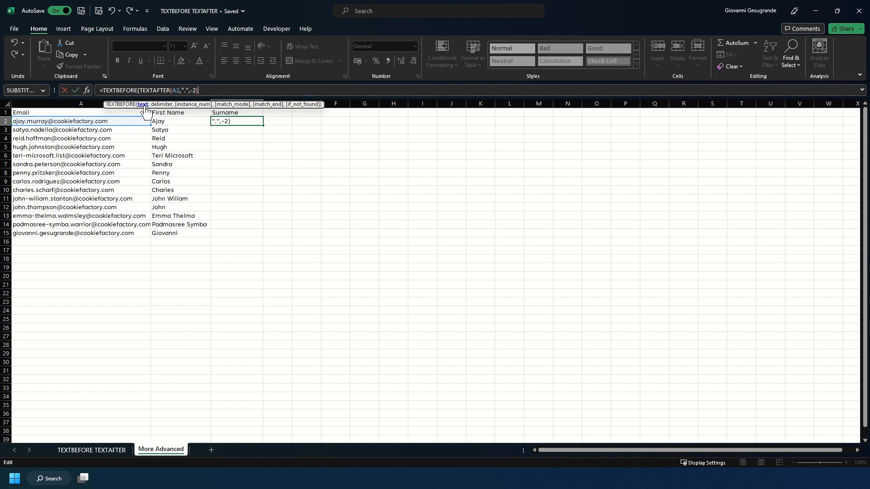
type(",")
type("@cookiefac")
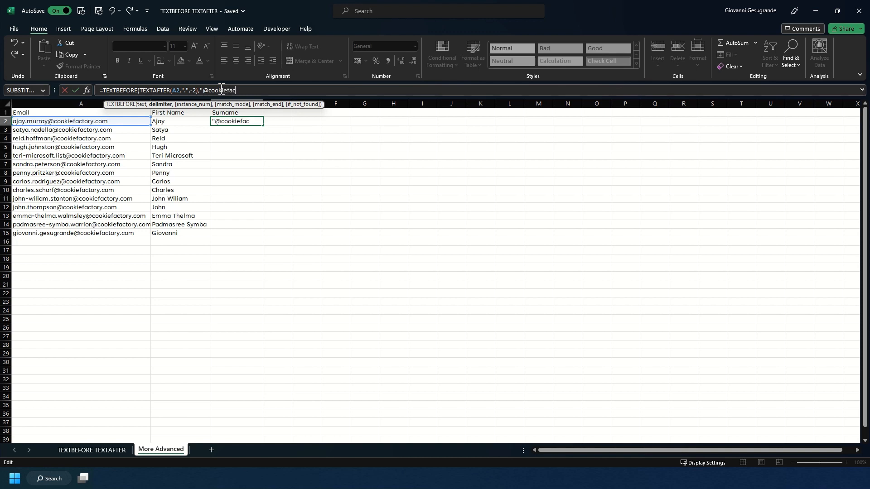
type("tory.com")
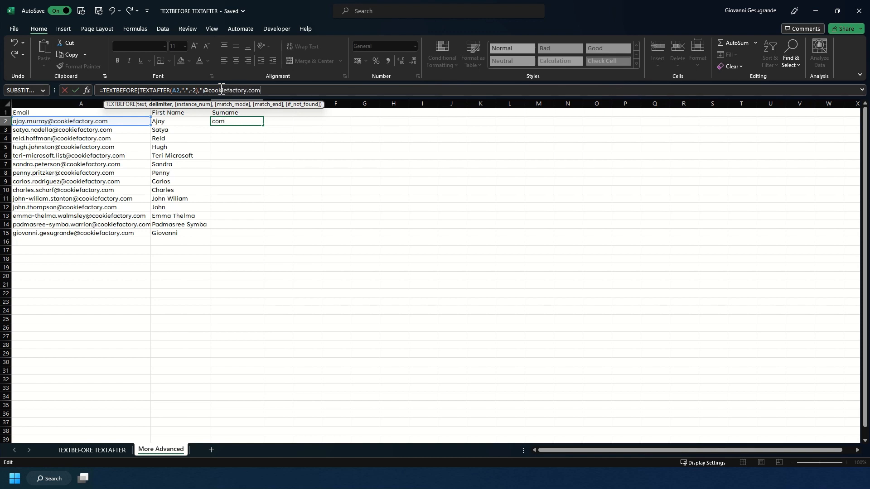
type("\",")
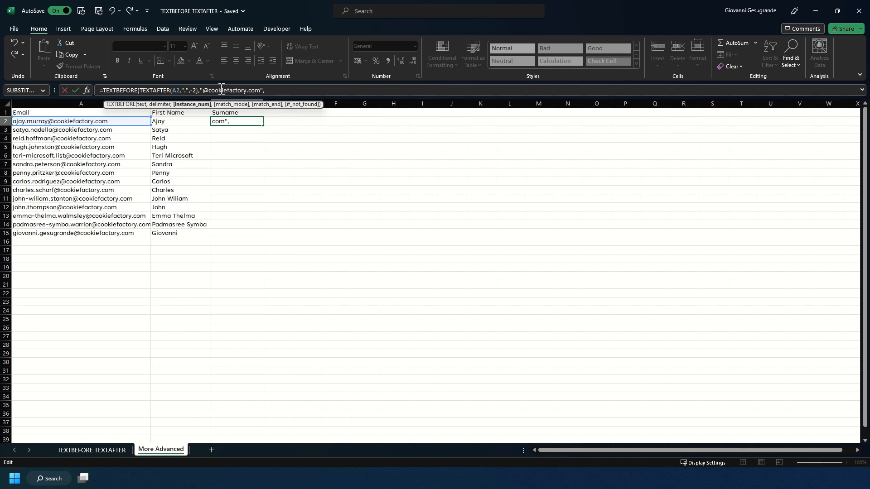
type("-1)")
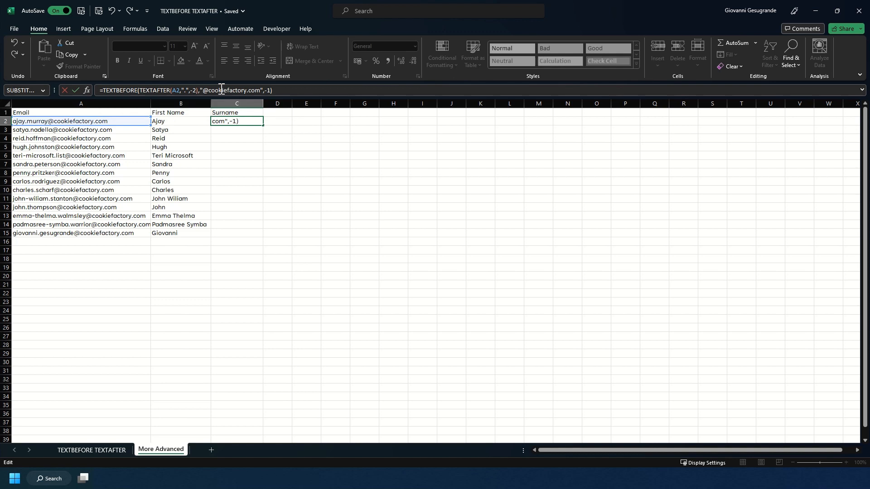
key("ctrl+Return")
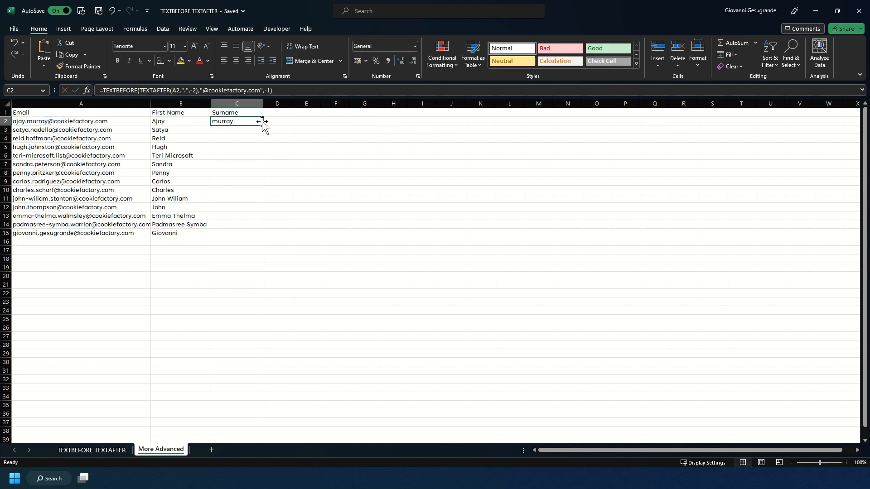
Fill the surname formula down through row 15.
double_click(263, 125)
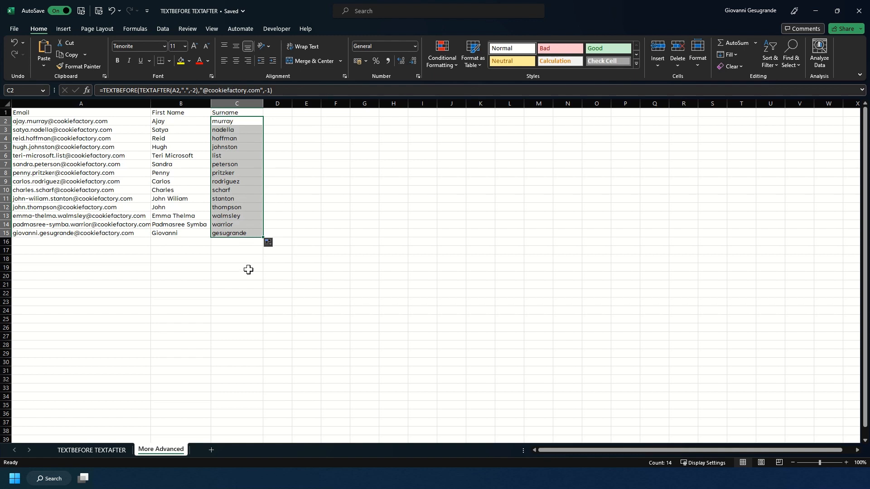
left_click(235, 123)
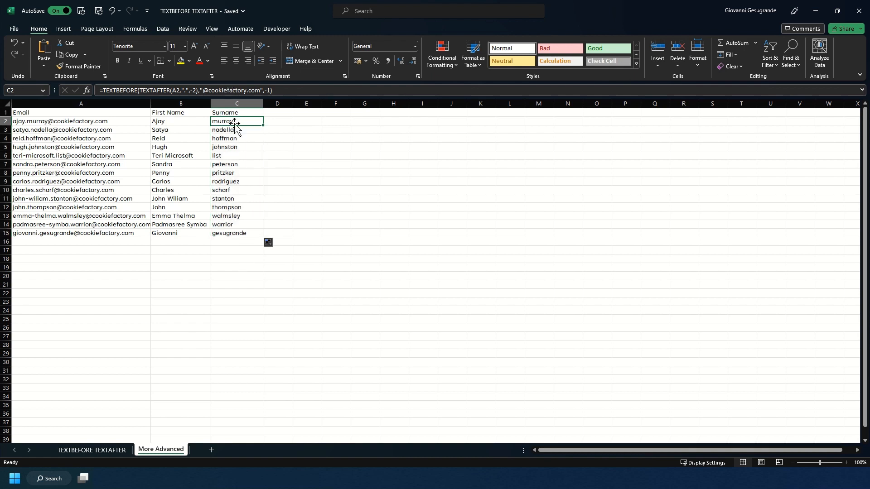
Wrap C2's surname formula in PROPER to capitalise it, then fill it down through row 15.
left_click(104, 93)
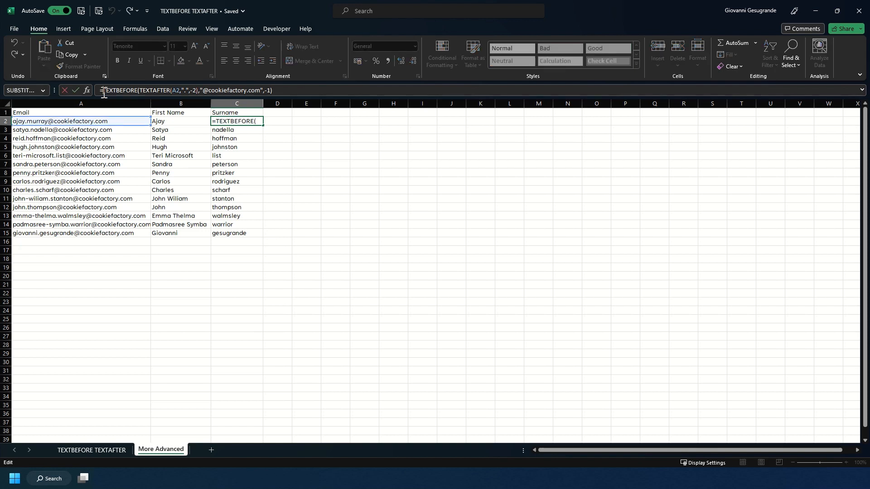
type("PROPER(")
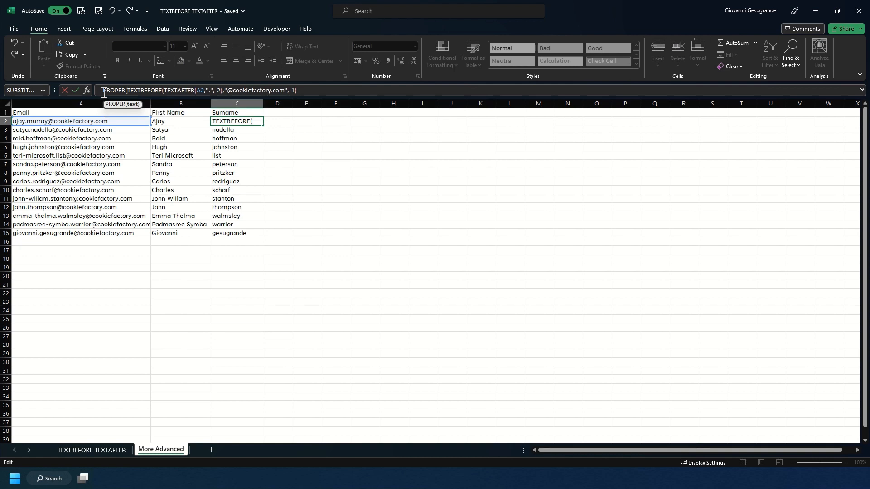
left_click(316, 91)
type(")")
key("Return")
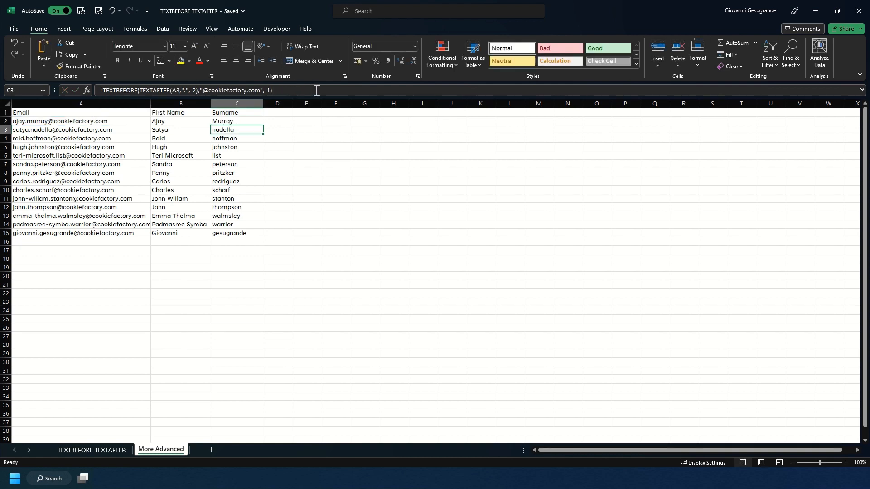
left_click(228, 122)
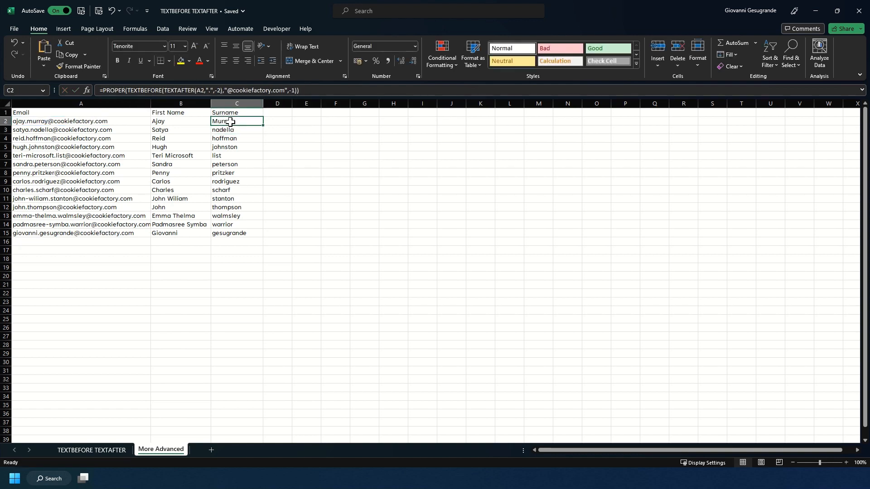
double_click(263, 126)
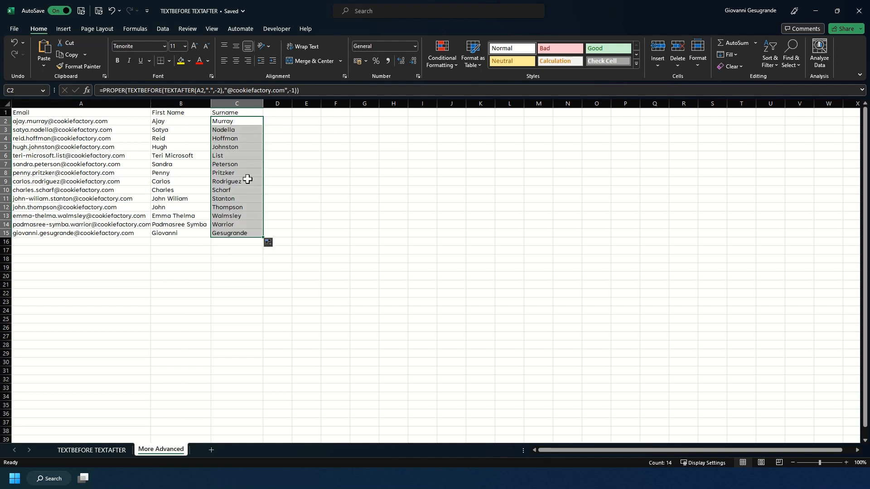